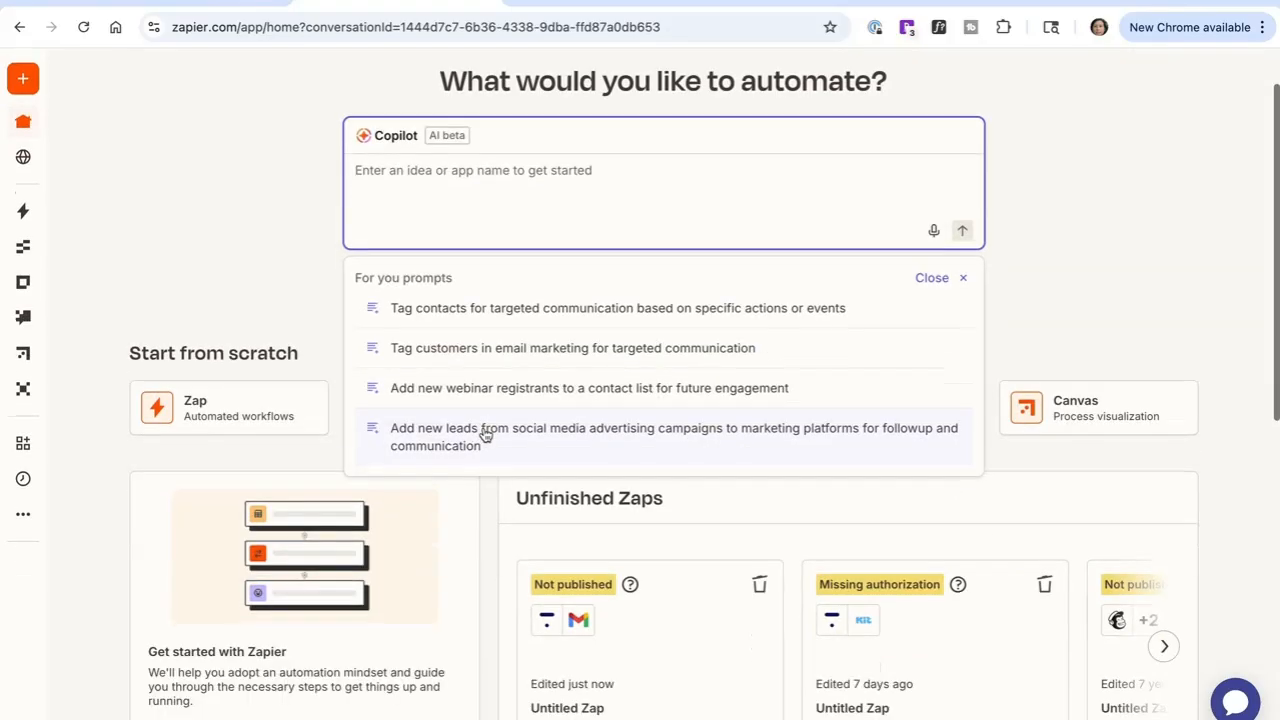
# Step: Submit the Copilot prompt "I want to automate emails from my thinkific school with google suite"
pyautogui.scroll(1, 485, 434)
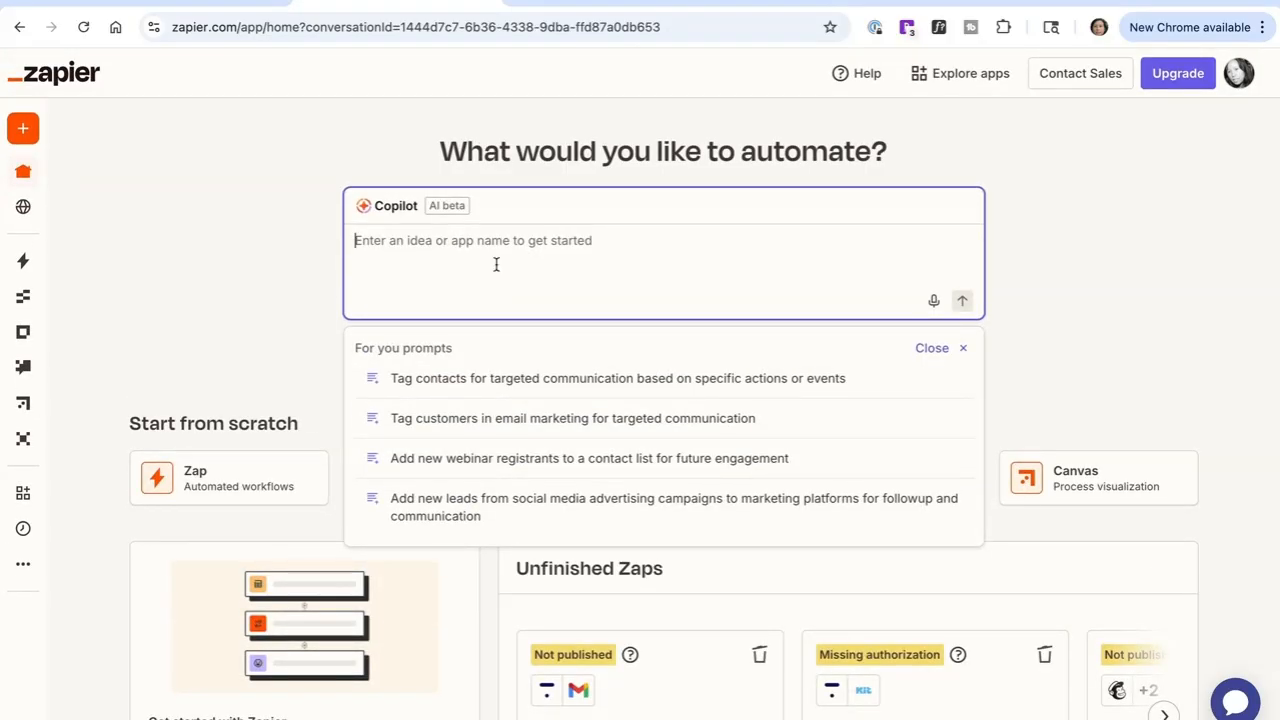
pyautogui.write('I want to automate emails from my thinkific school with google suite')
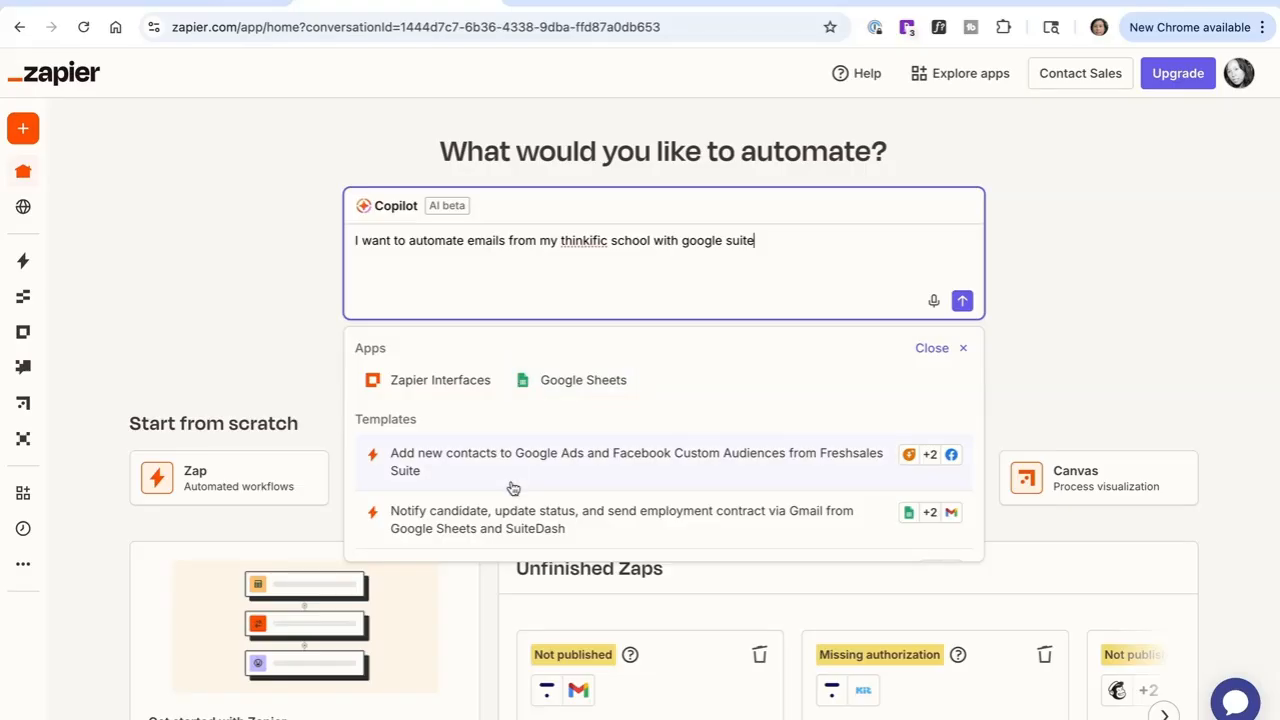
pyautogui.scroll(-1, 513, 487)
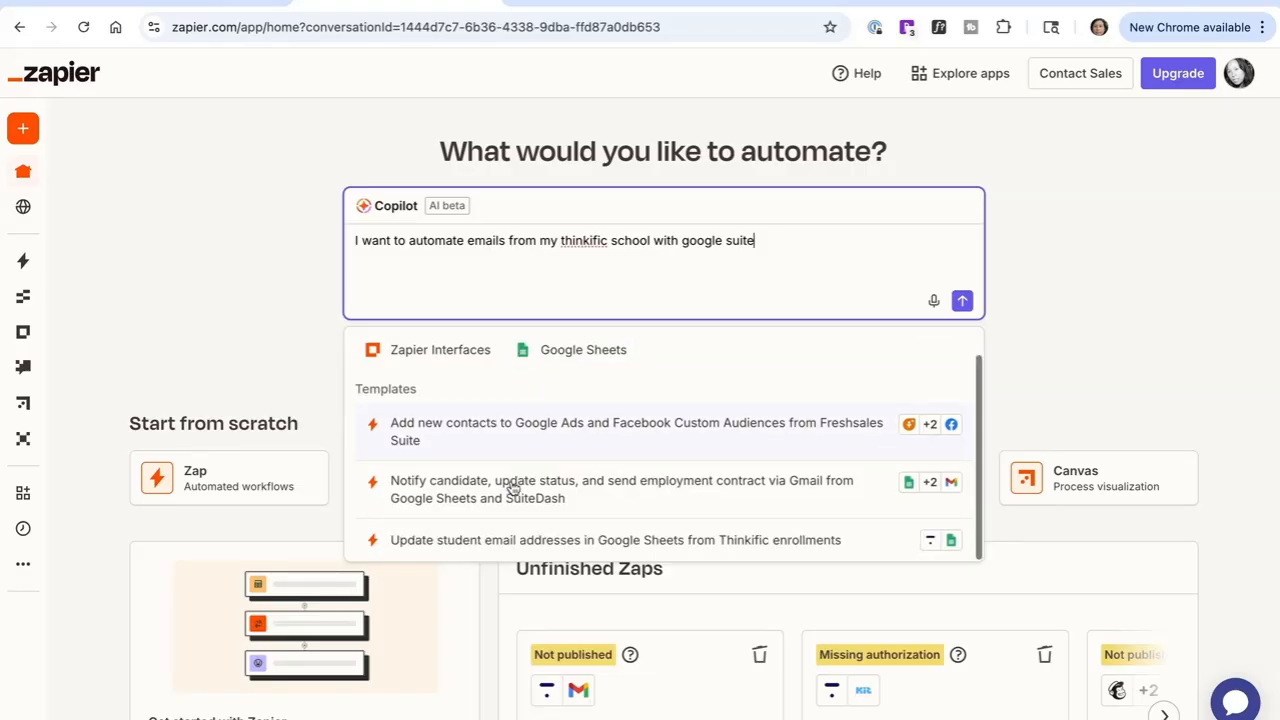
pyautogui.scroll(-1, 514, 489)
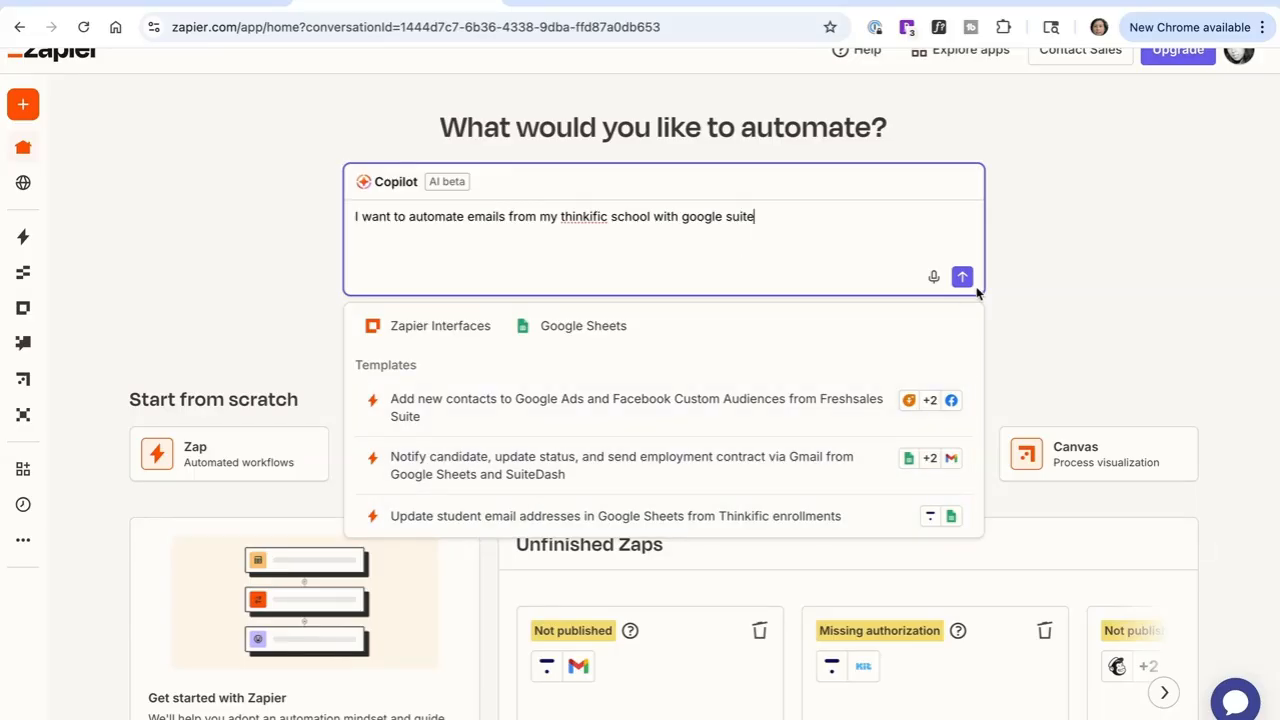
pyautogui.click(962, 280)
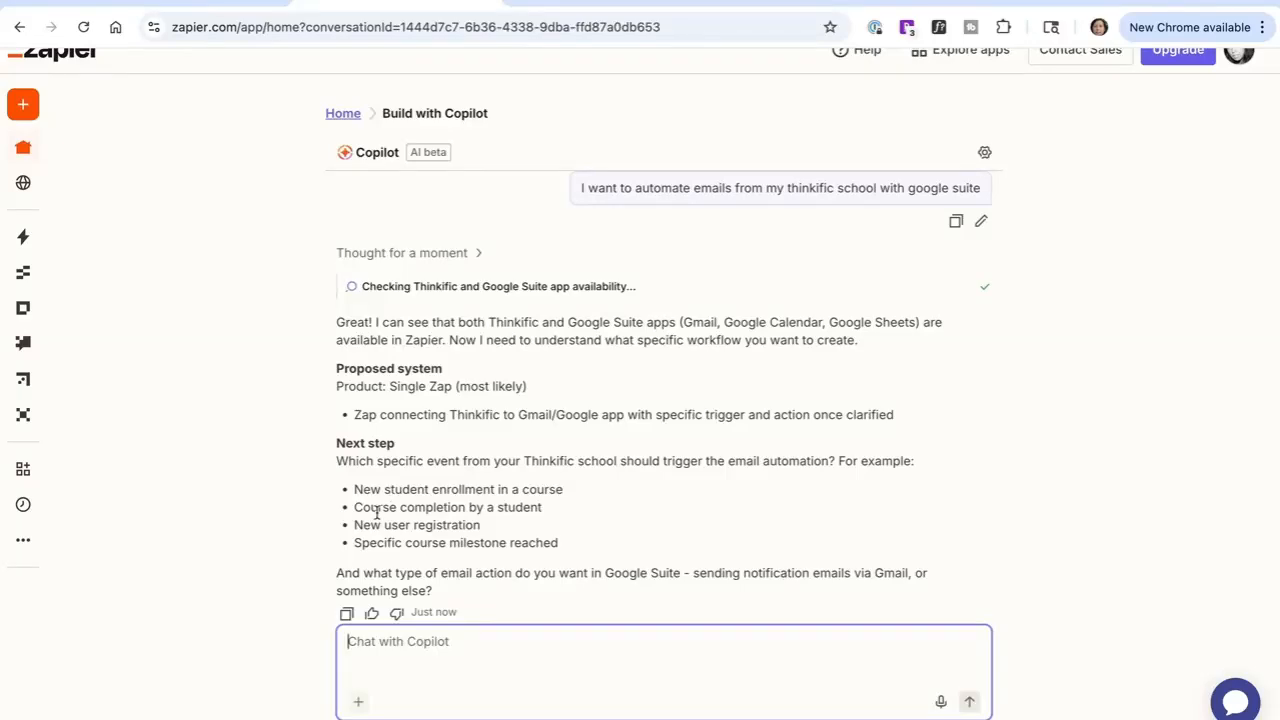
# Step: Reply to Copilot: "I want to automate emails from my thinkific school when a student completes a lesson in a course."
pyautogui.moveTo(377, 512); pyautogui.dragTo(500, 523)
pyautogui.click(429, 526)
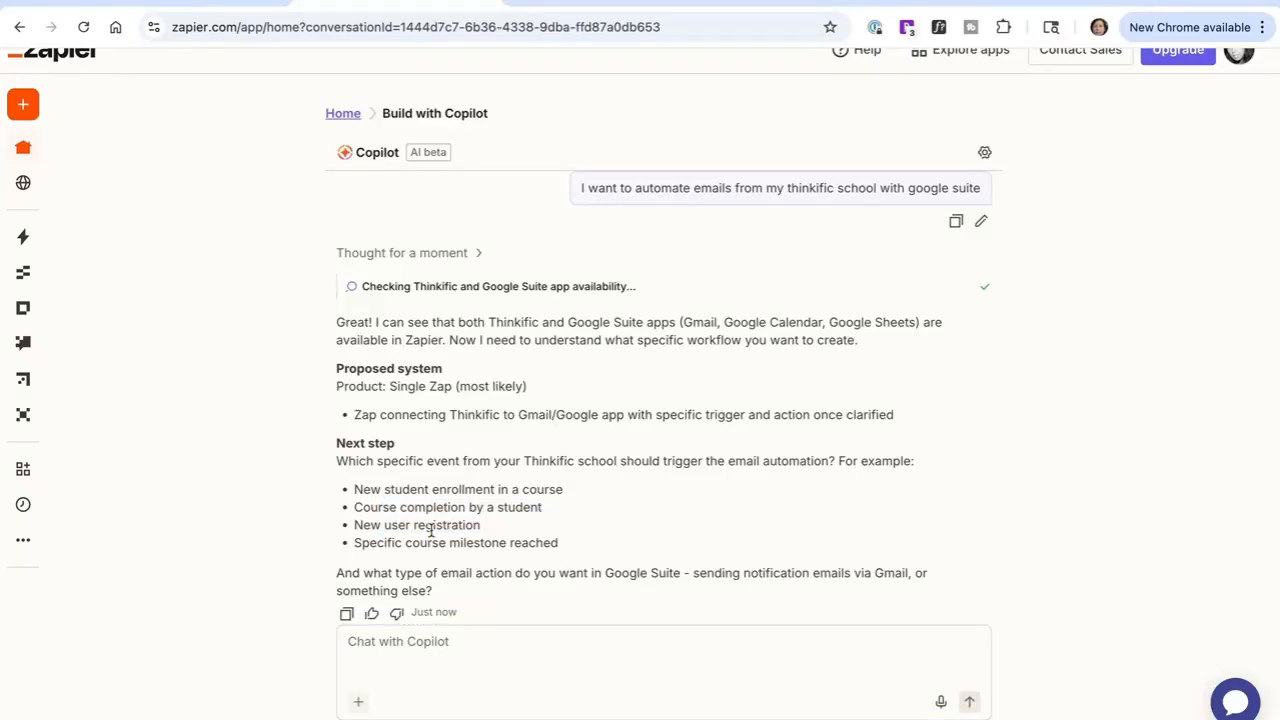
pyautogui.moveTo(376, 542); pyautogui.dragTo(518, 548)
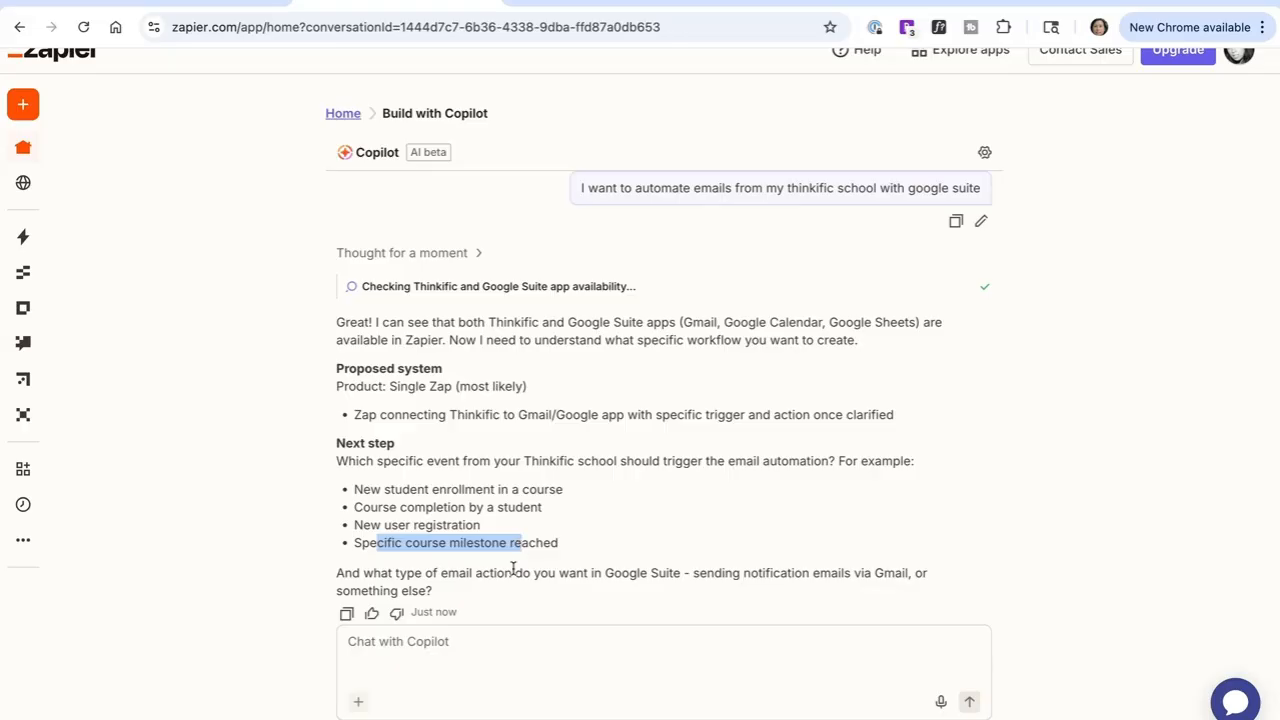
pyautogui.click(475, 681)
pyautogui.write('I wan')
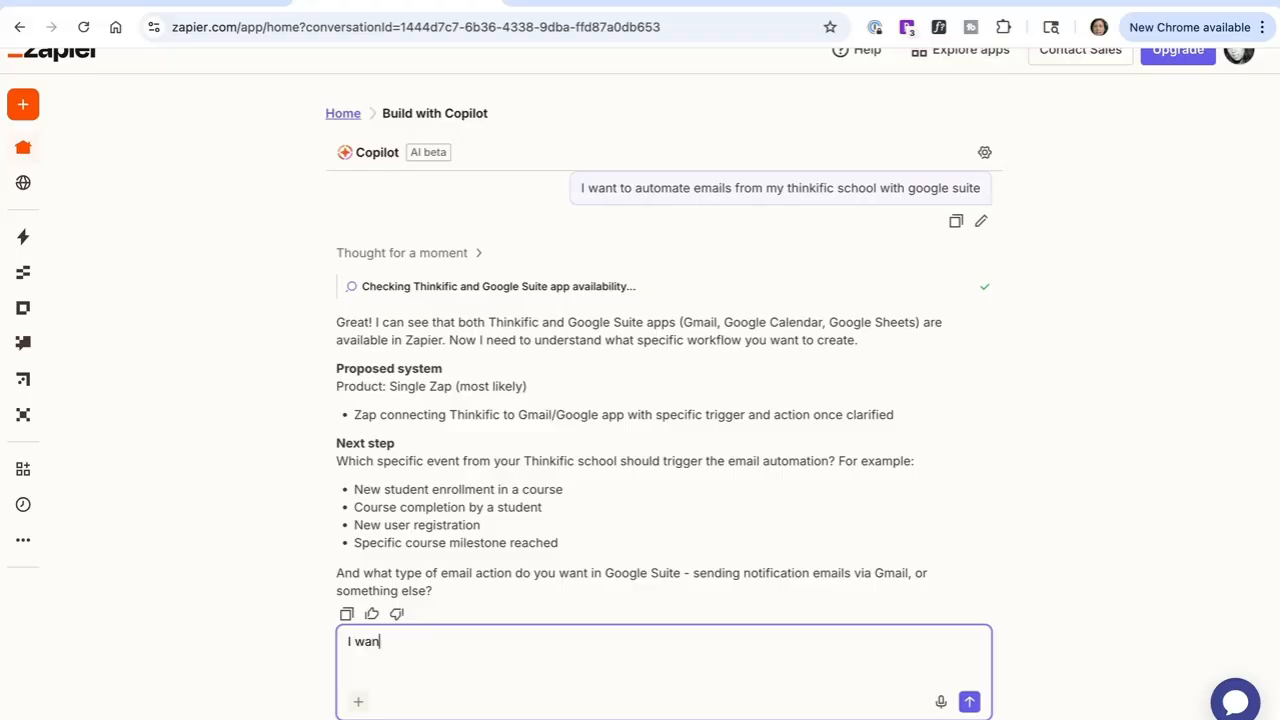
pyautogui.write('t to autoaut')
pyautogui.press('BackSpace')
pyautogui.press('BackSpace')
pyautogui.press('BackSpace')
pyautogui.write('mate emails ')
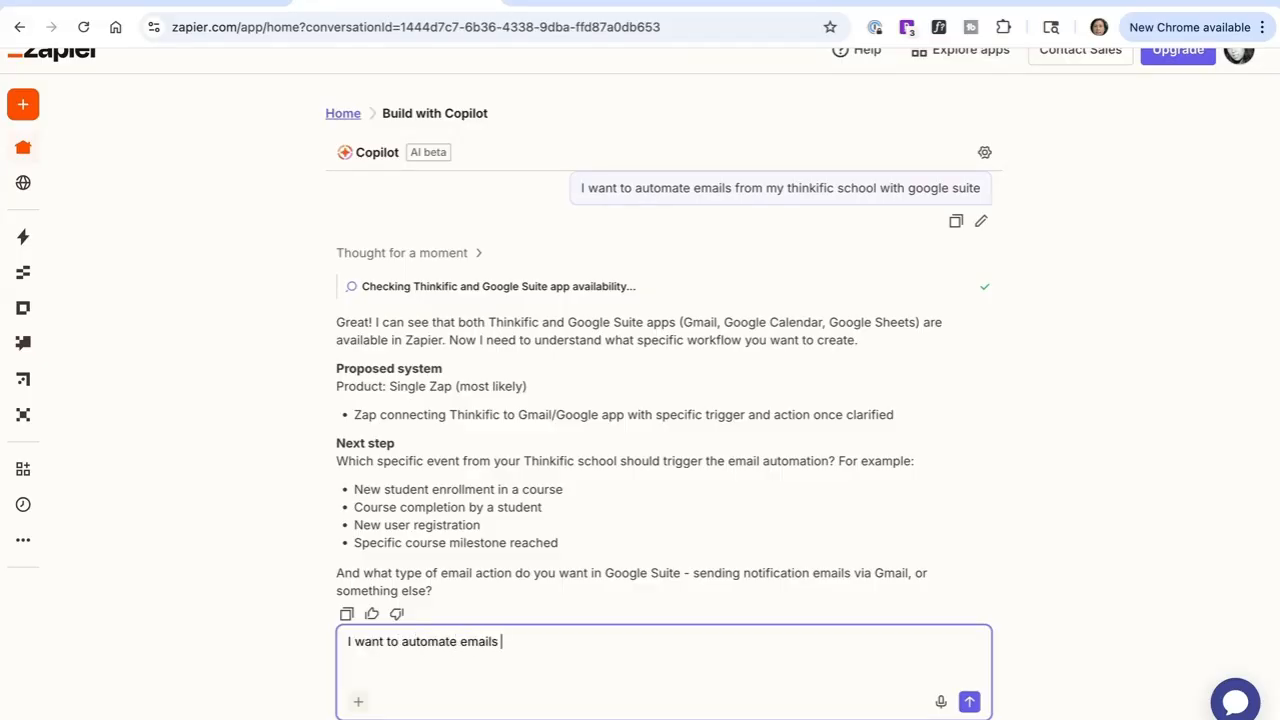
pyautogui.write('from my thinkific school when')
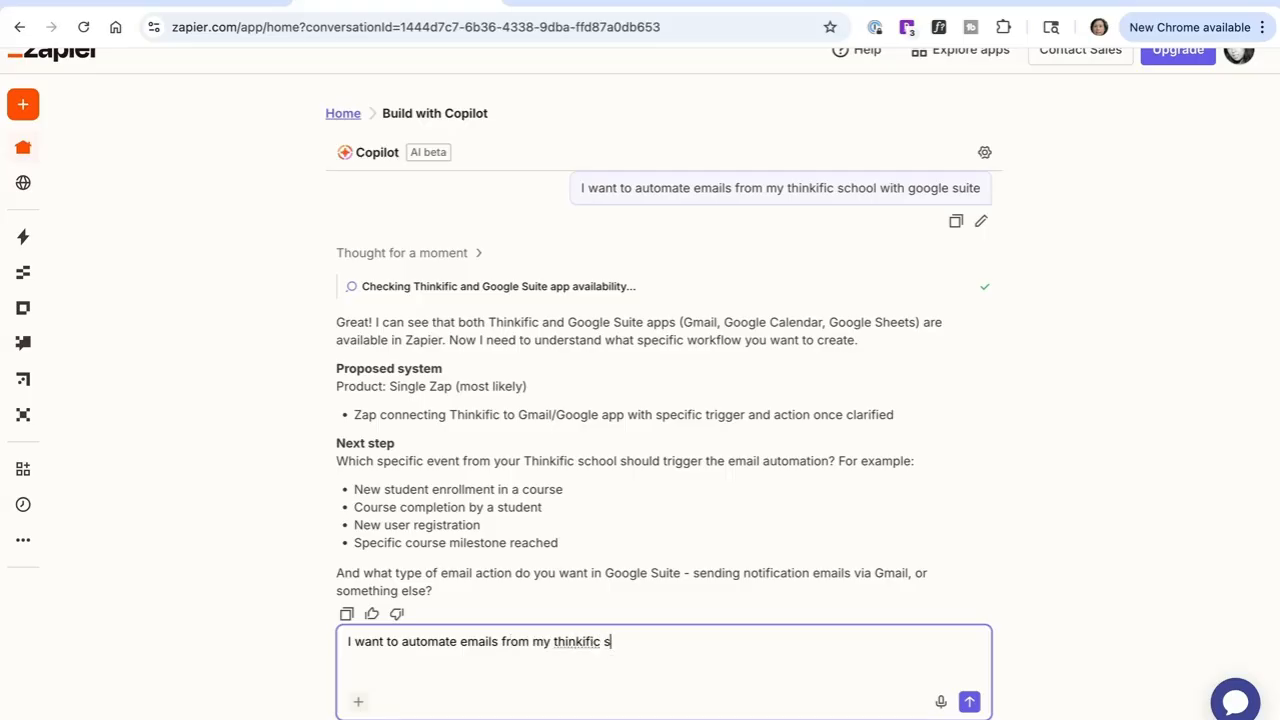
pyautogui.write('. astudent')
pyautogui.press('BackSpace')
pyautogui.press('BackSpace')
pyautogui.press('BackSpace')
pyautogui.press('BackSpace')
pyautogui.press('BackSpace')
pyautogui.press('BackSpace')
pyautogui.press('BackSpace')
pyautogui.press('BackSpace')
pyautogui.press('BackSpace')
pyautogui.press('BackSpace')
pyautogui.press('BackSpace')
pyautogui.write('a')
pyautogui.write('student completes a ')
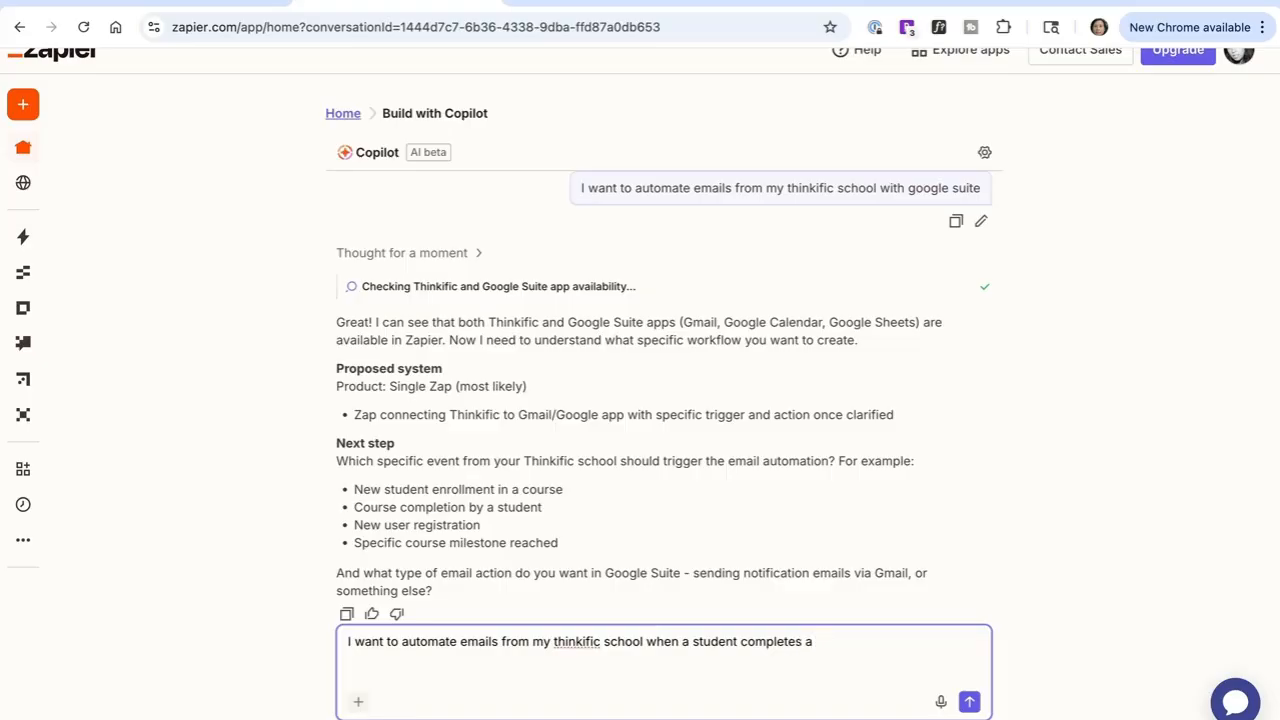
pyautogui.write('lesson in a course.')
pyautogui.click(969, 703)
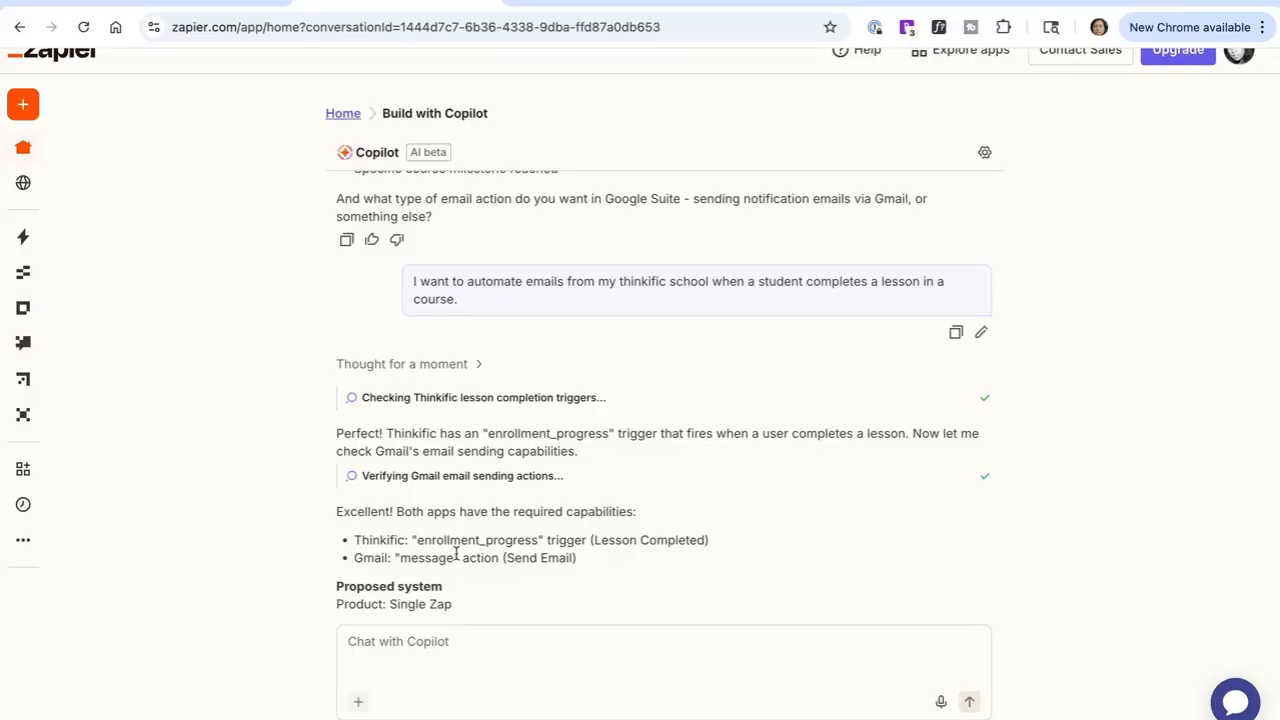
# Step: Review Copilot's proposed Zap from Thinkific lesson completion to Gmail Send Email
pyautogui.scroll(-3, 456, 555)
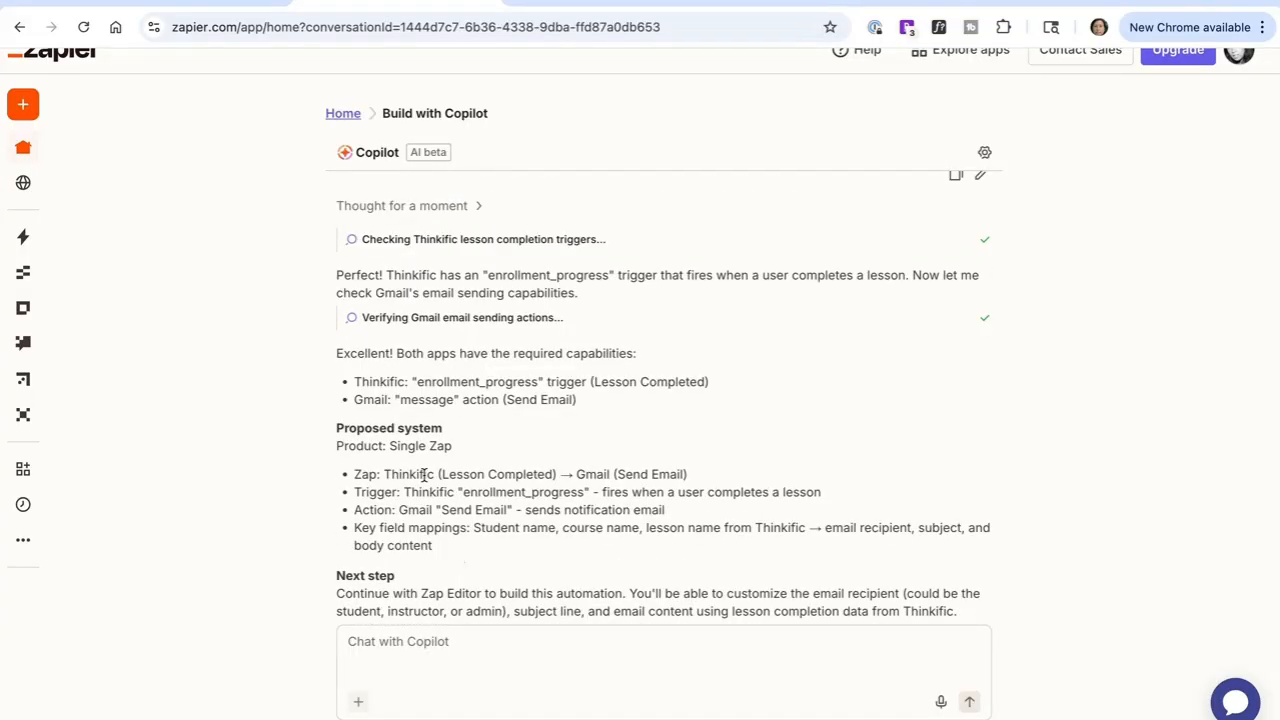
pyautogui.moveTo(424, 474); pyautogui.dragTo(605, 474)
pyautogui.click(605, 474)
pyautogui.moveTo(418, 480); pyautogui.dragTo(502, 489)
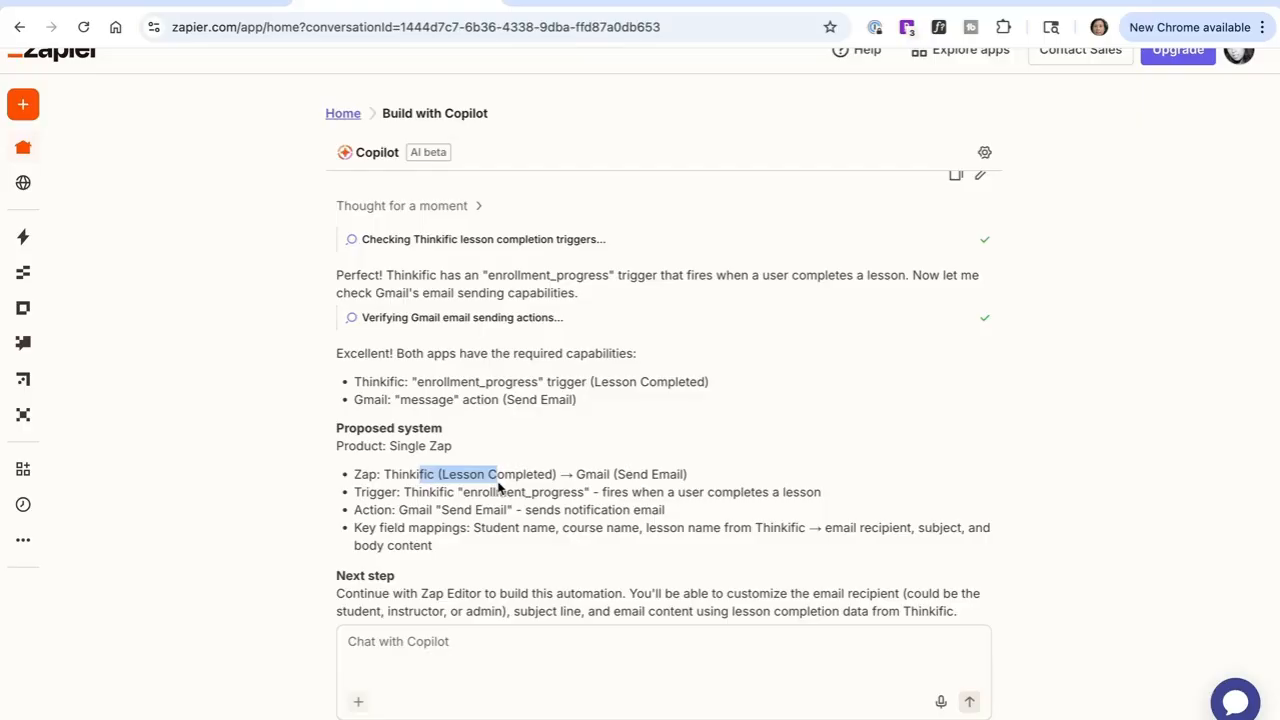
pyautogui.click(658, 477)
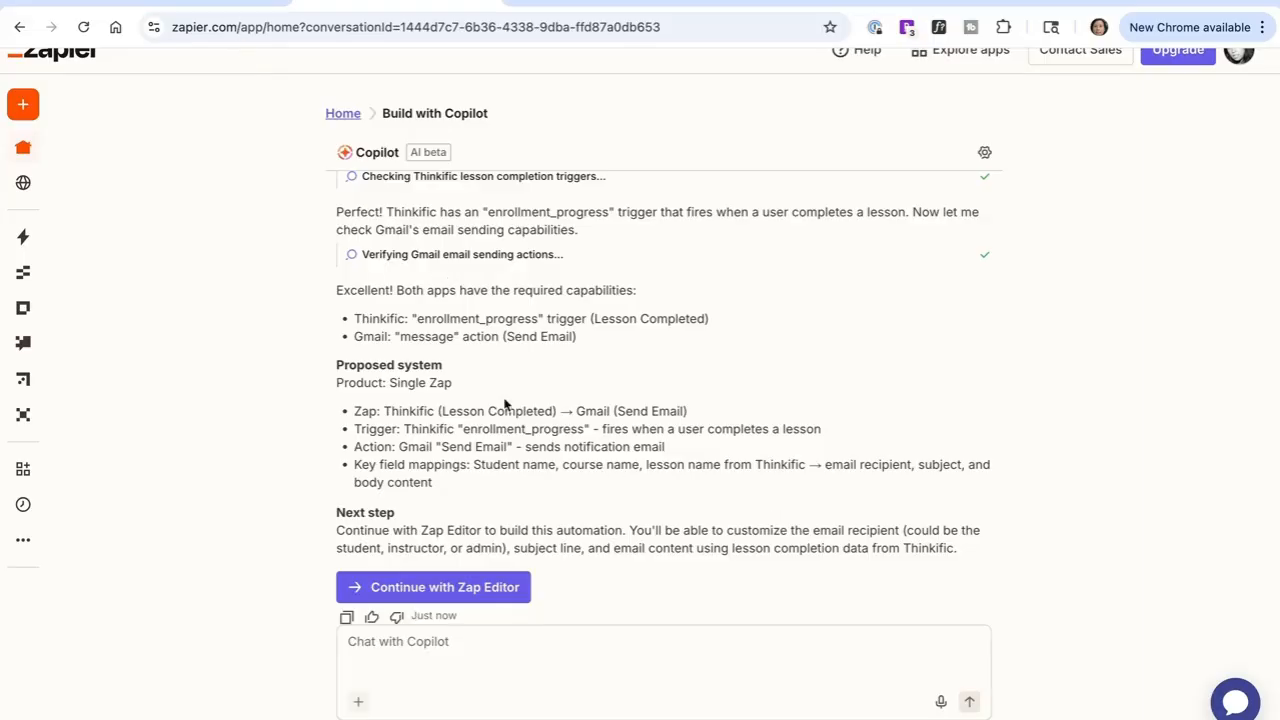
pyautogui.scroll(-1, 506, 406)
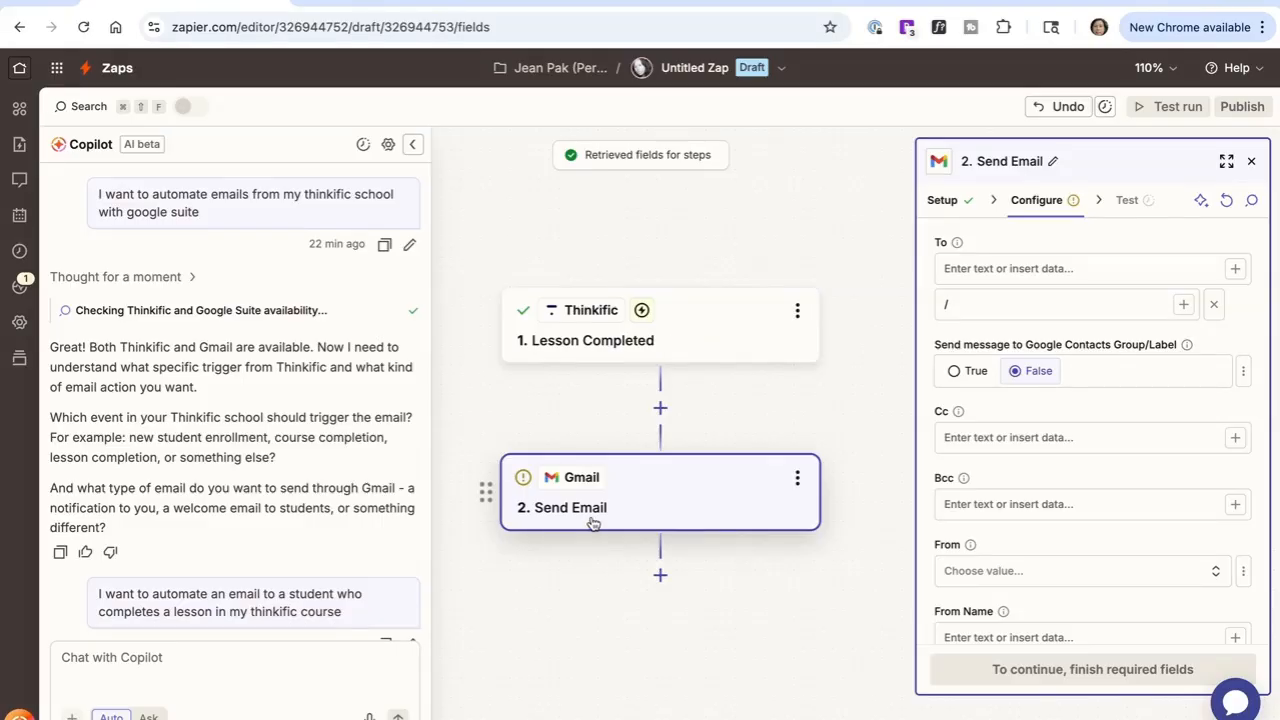
# Step: Open the Lesson Completed trigger, continue past its course and lesson settings, and continue with the selected test record
pyautogui.click(948, 204)
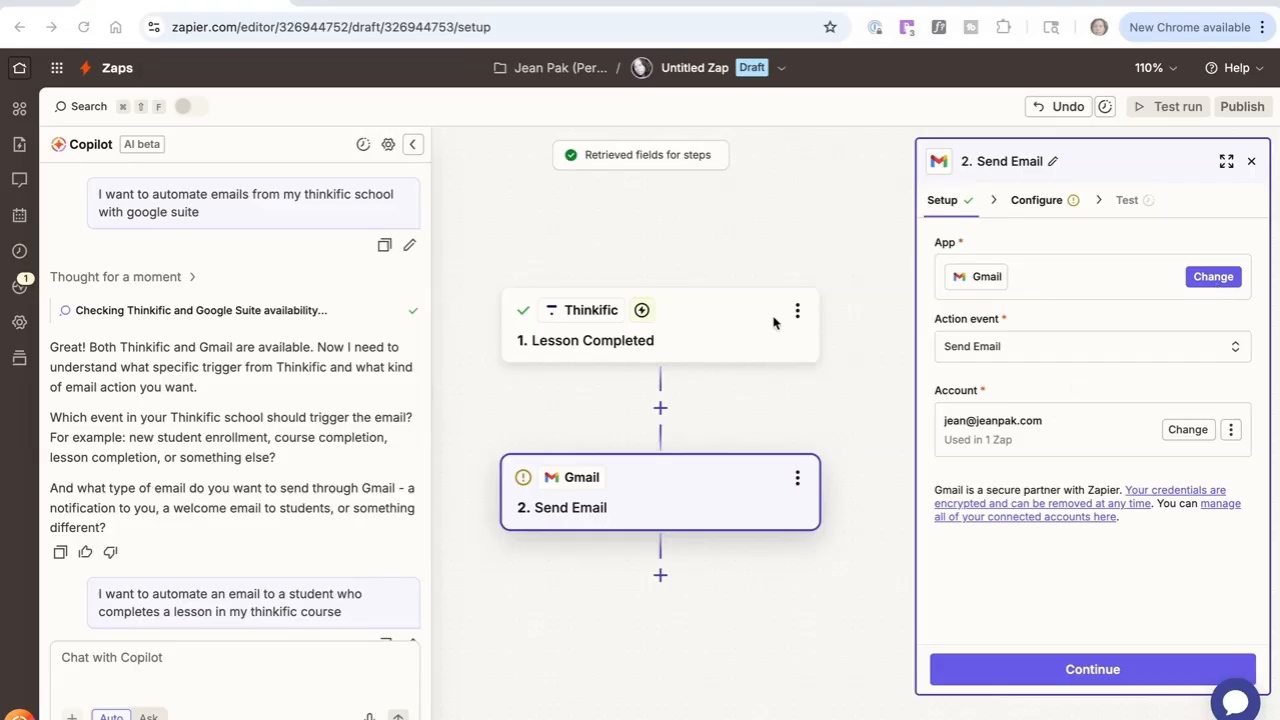
pyautogui.click(679, 337)
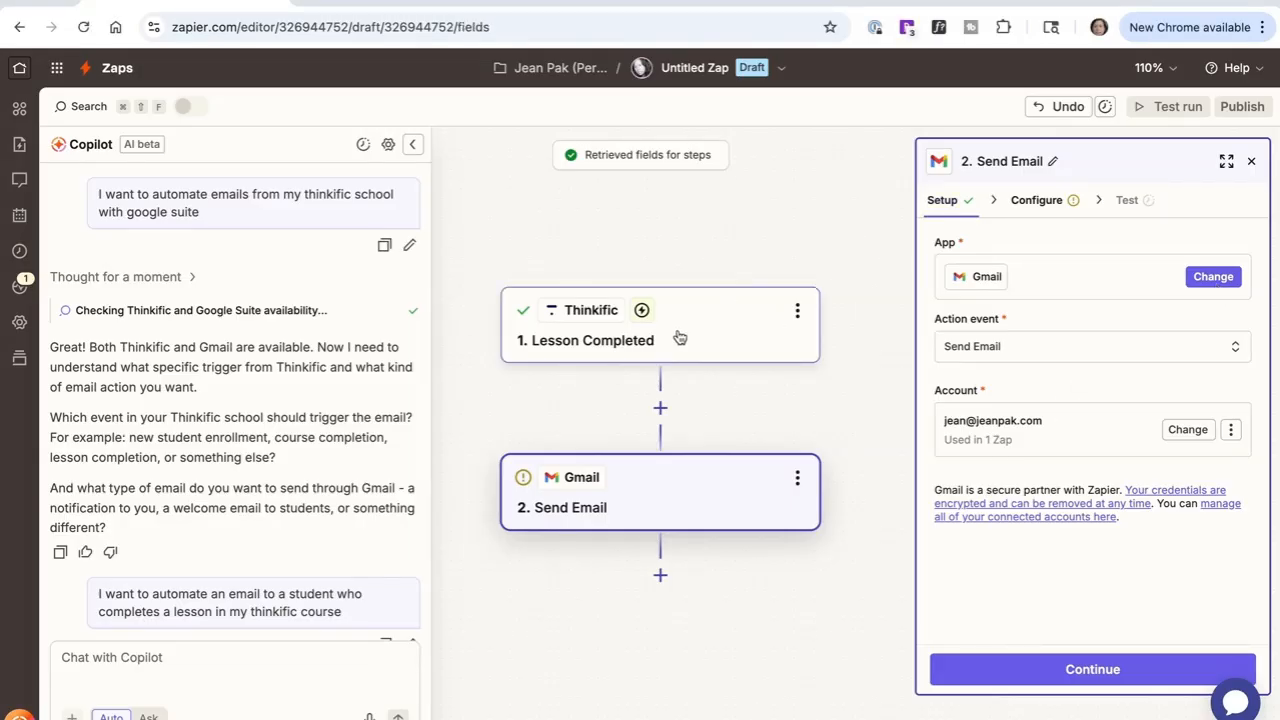
pyautogui.click(677, 337)
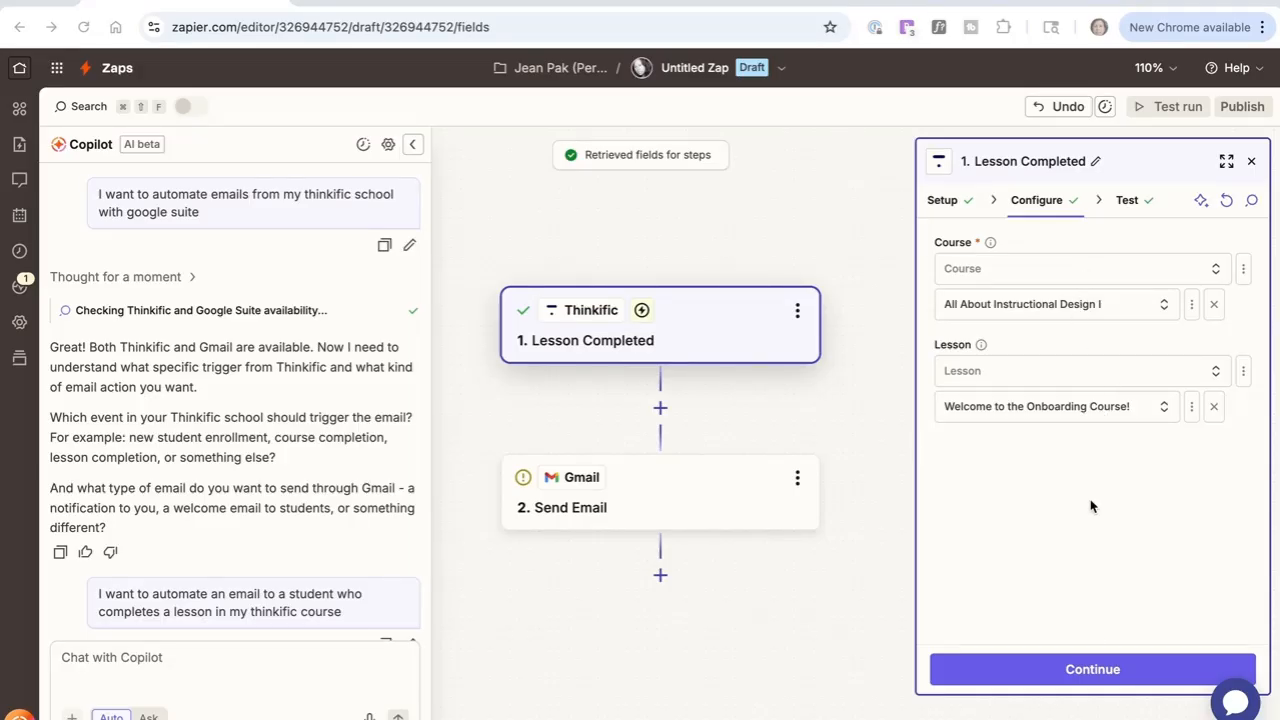
pyautogui.click(1087, 668)
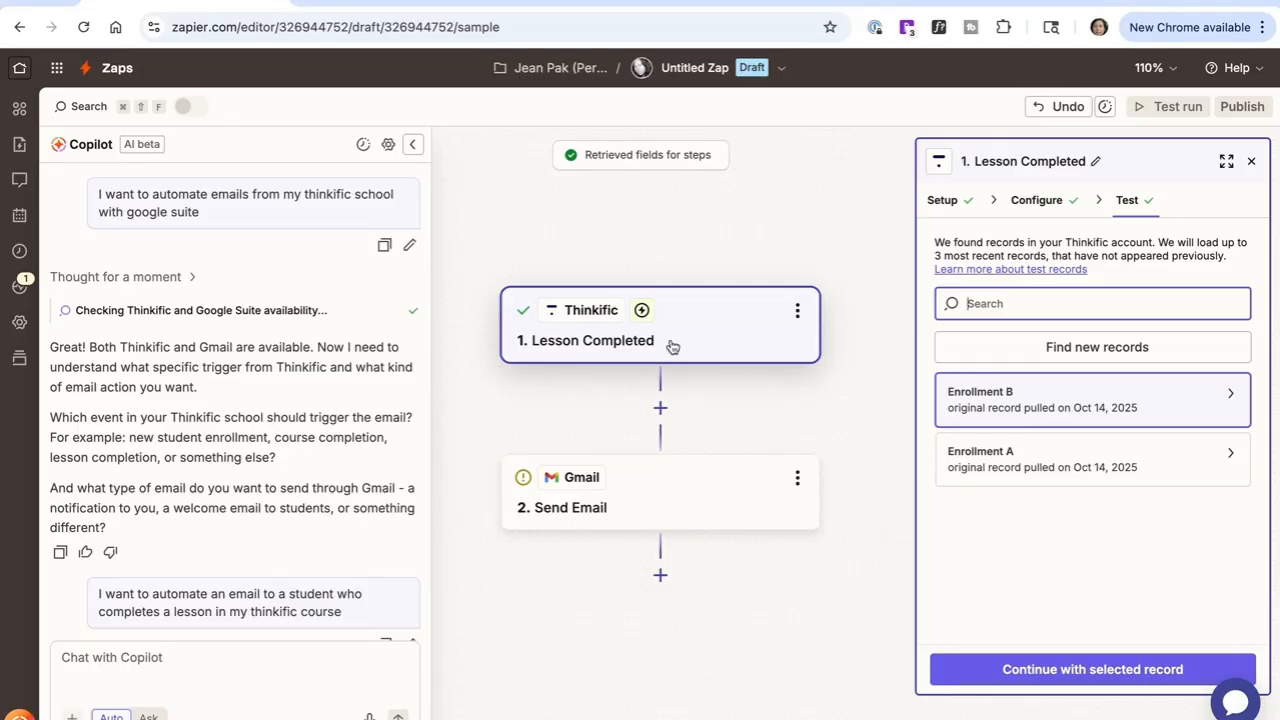
pyautogui.click(1078, 680)
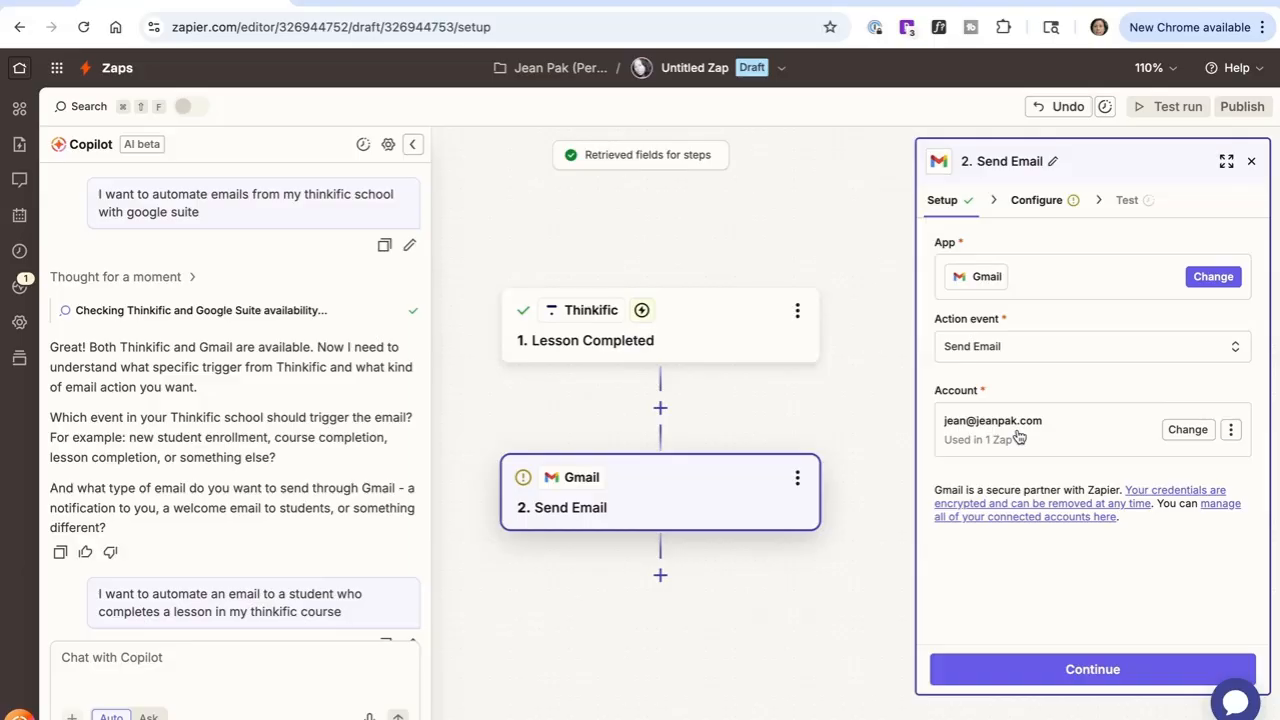
# Step: Continue past the Send Email setup and map its To field to the trigger's User Email
pyautogui.click(1066, 674)
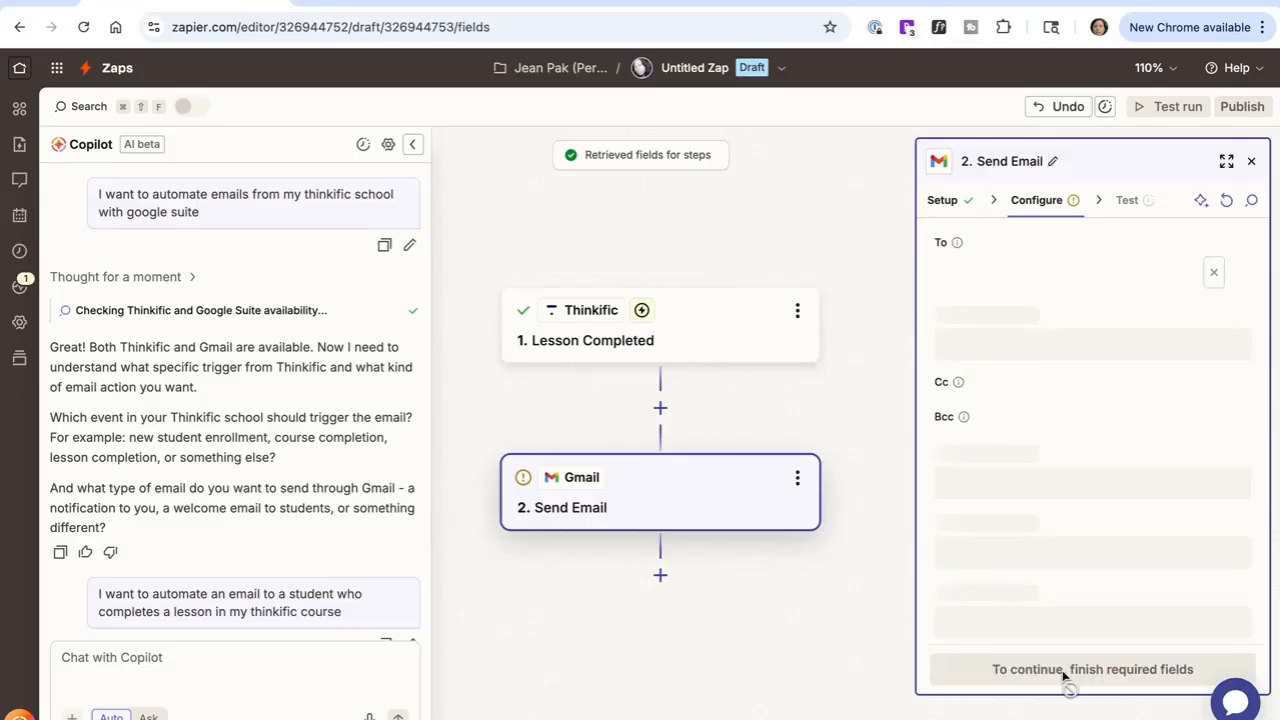
pyautogui.click(1008, 265)
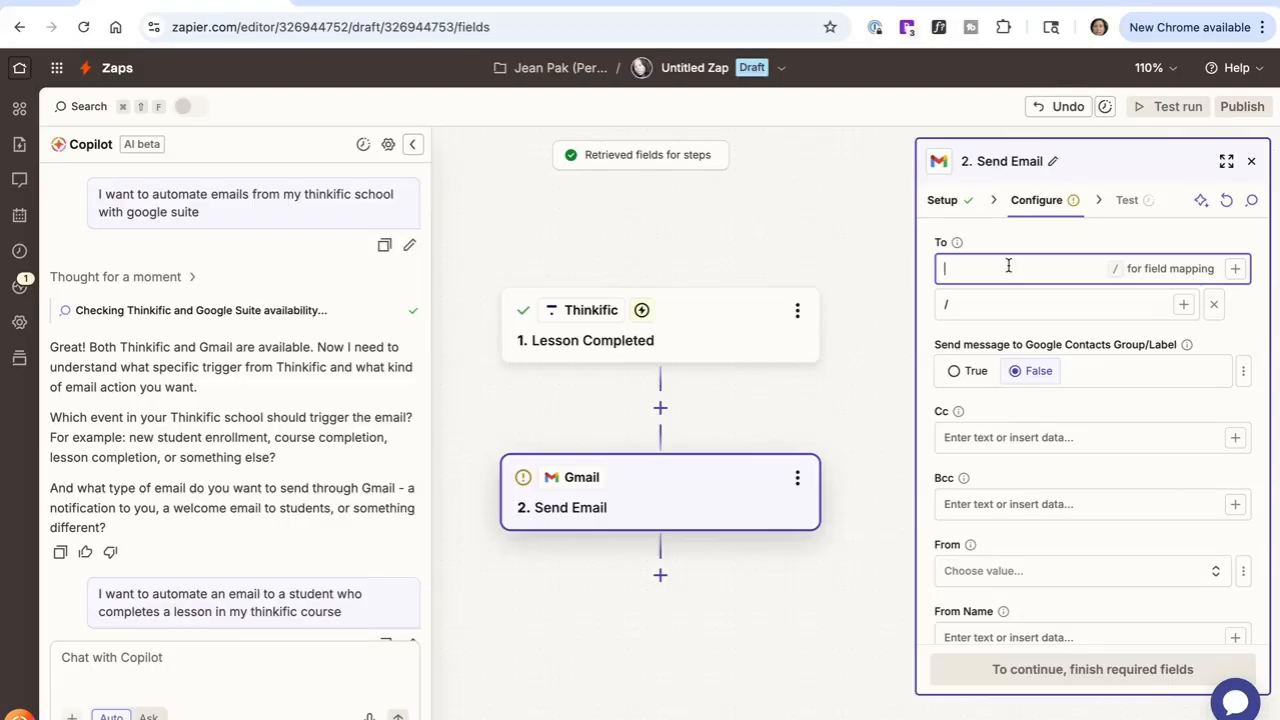
pyautogui.write('/')
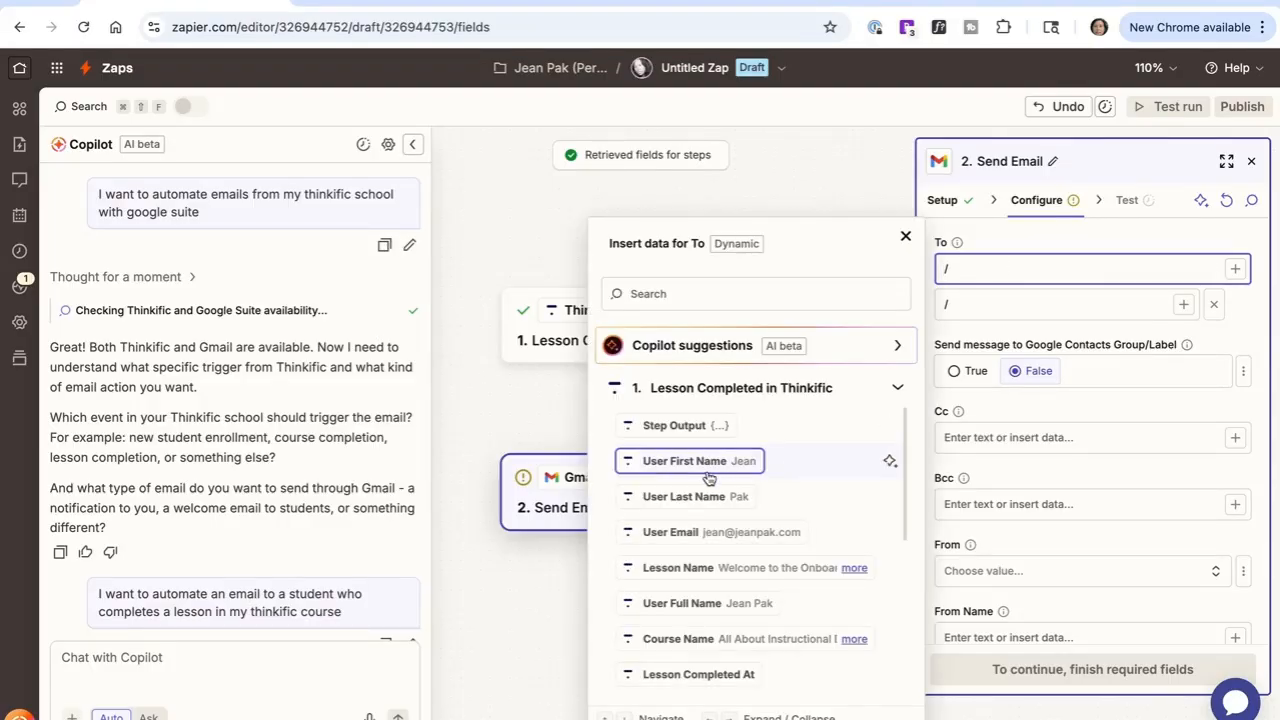
pyautogui.click(703, 532)
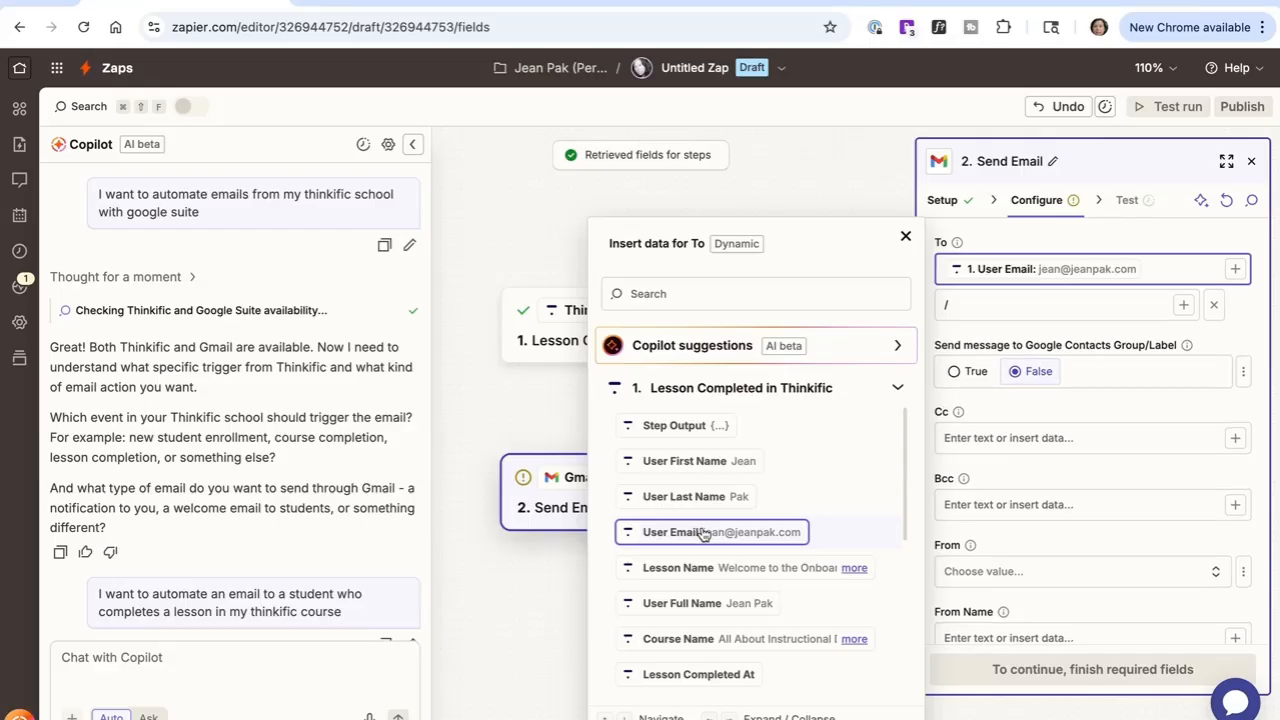
pyautogui.click(905, 236)
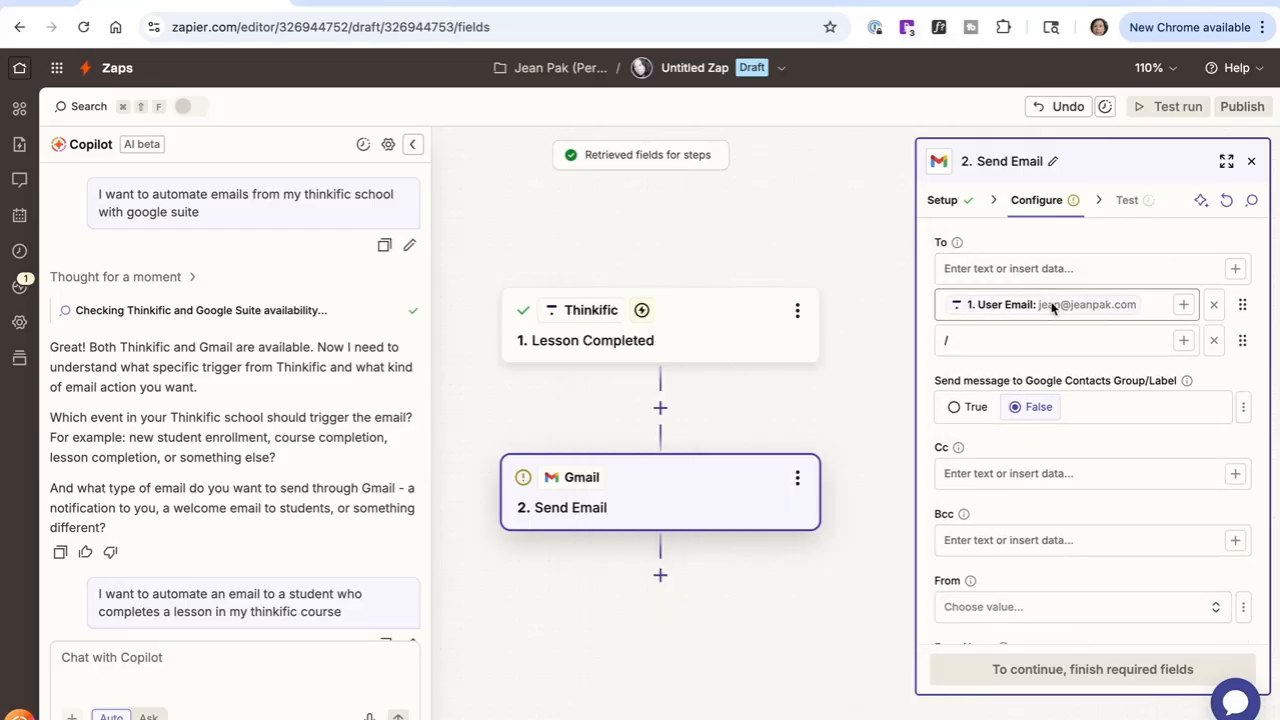
# Step: Enter a personal e-mail address as Cc and choose the connected Gmail account as the From address
pyautogui.scroll(-2, 1064, 416)
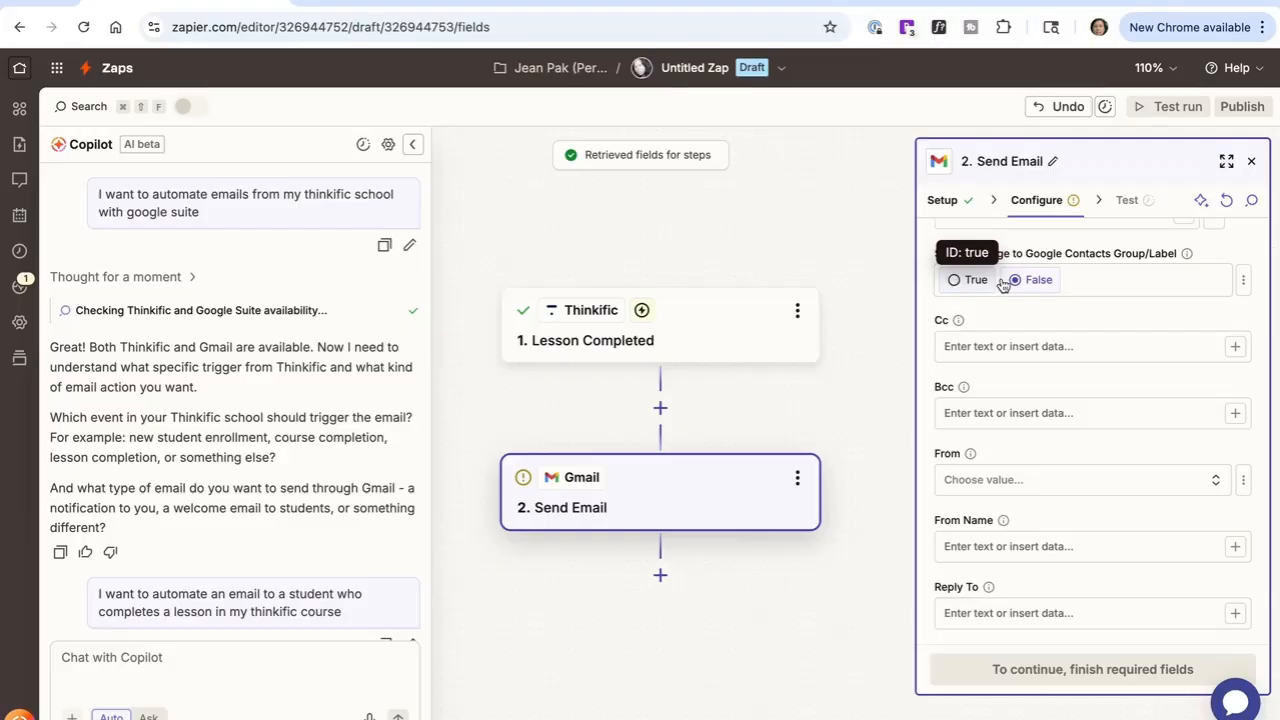
pyautogui.click(1045, 352)
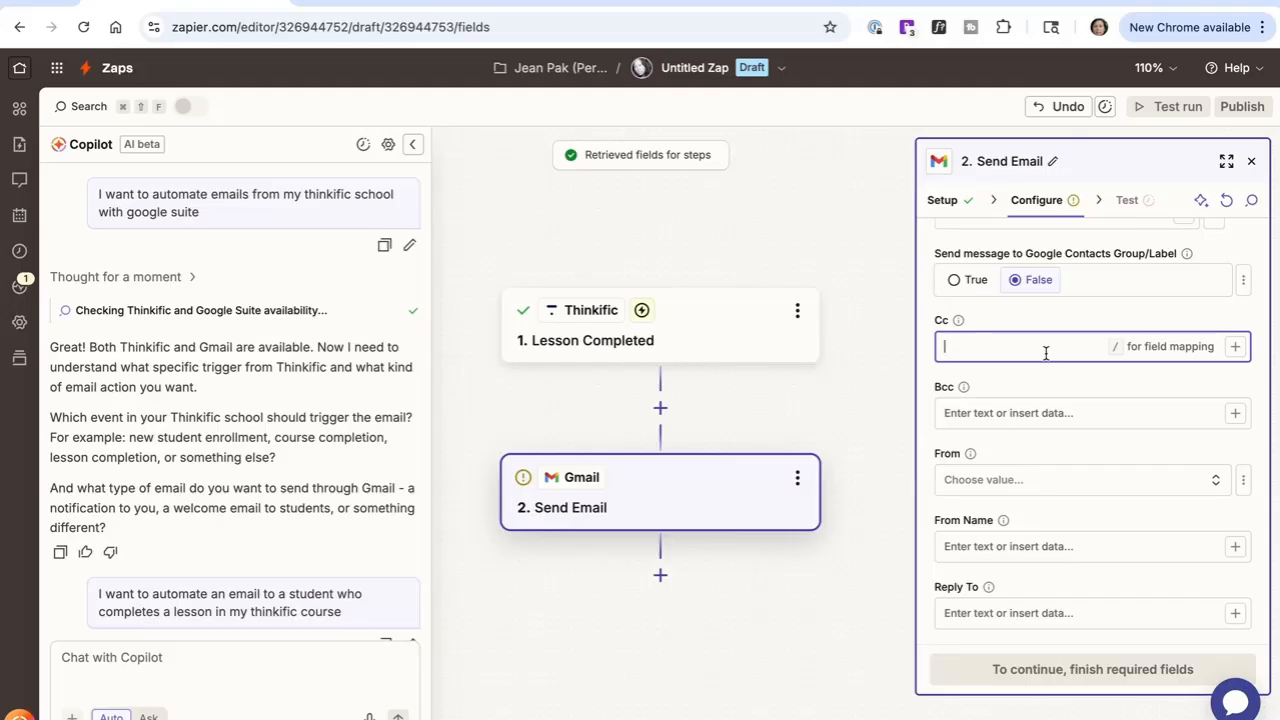
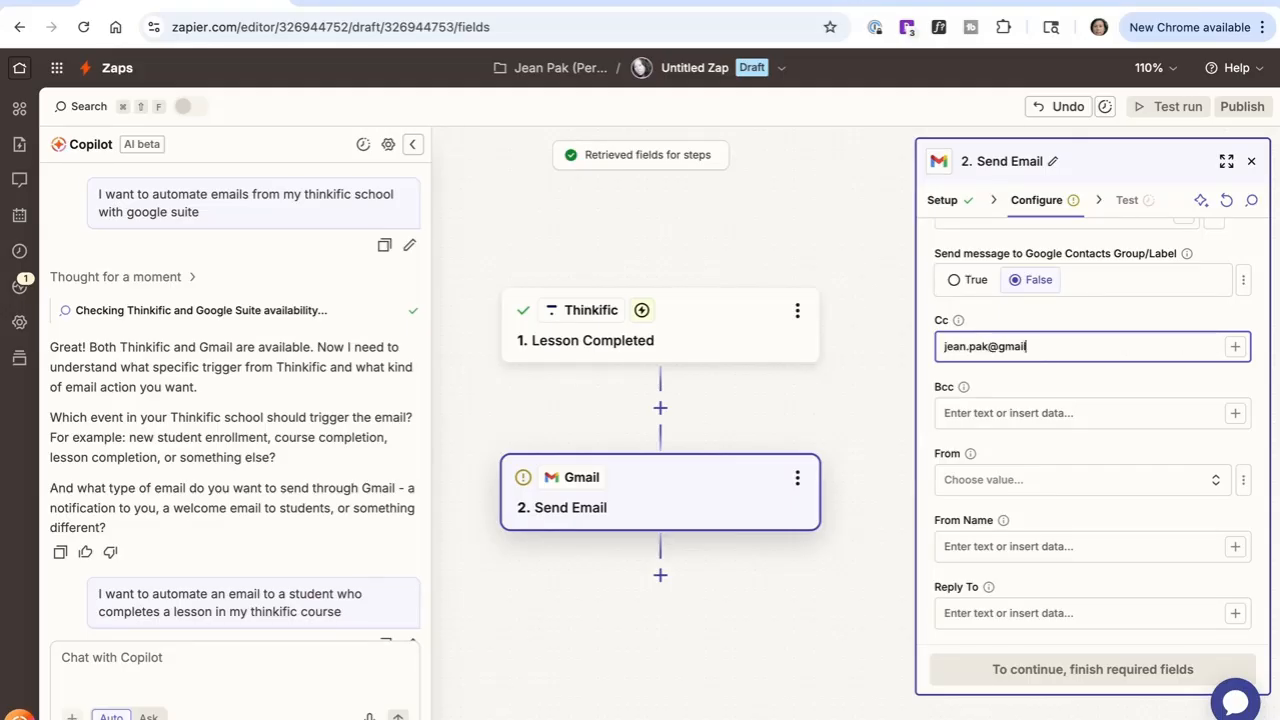
pyautogui.click(1031, 480)
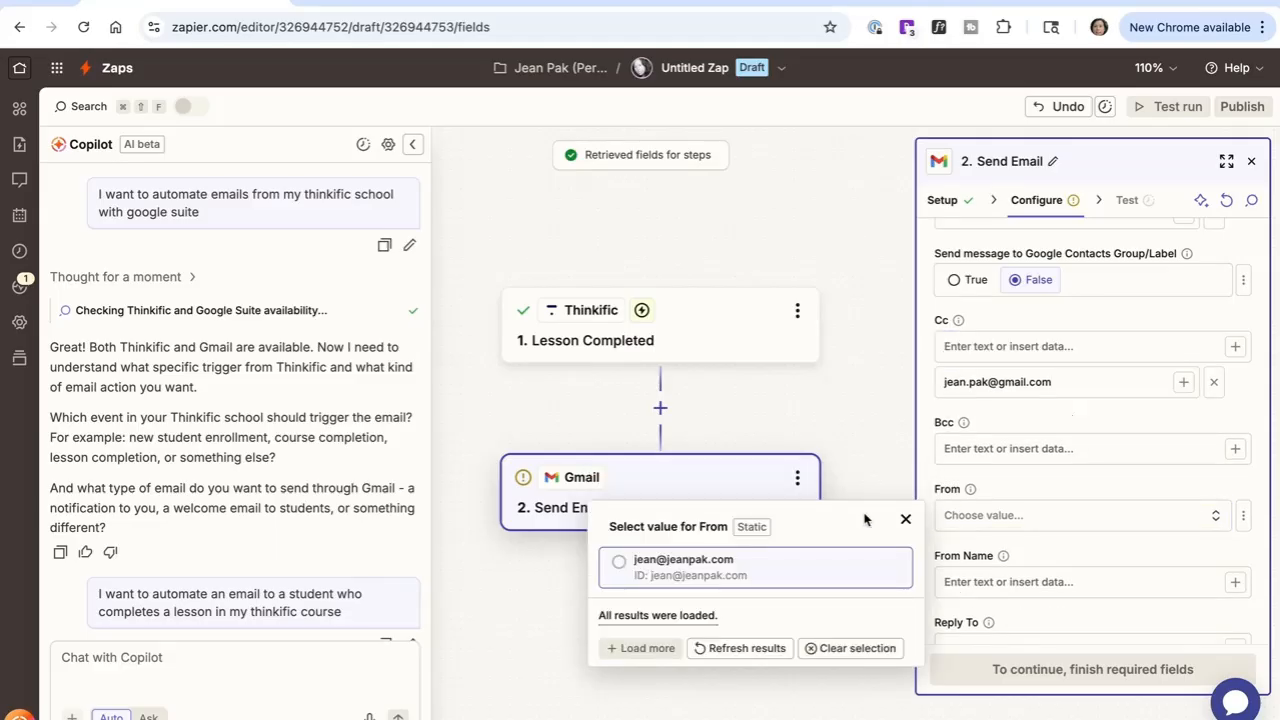
pyautogui.click(748, 569)
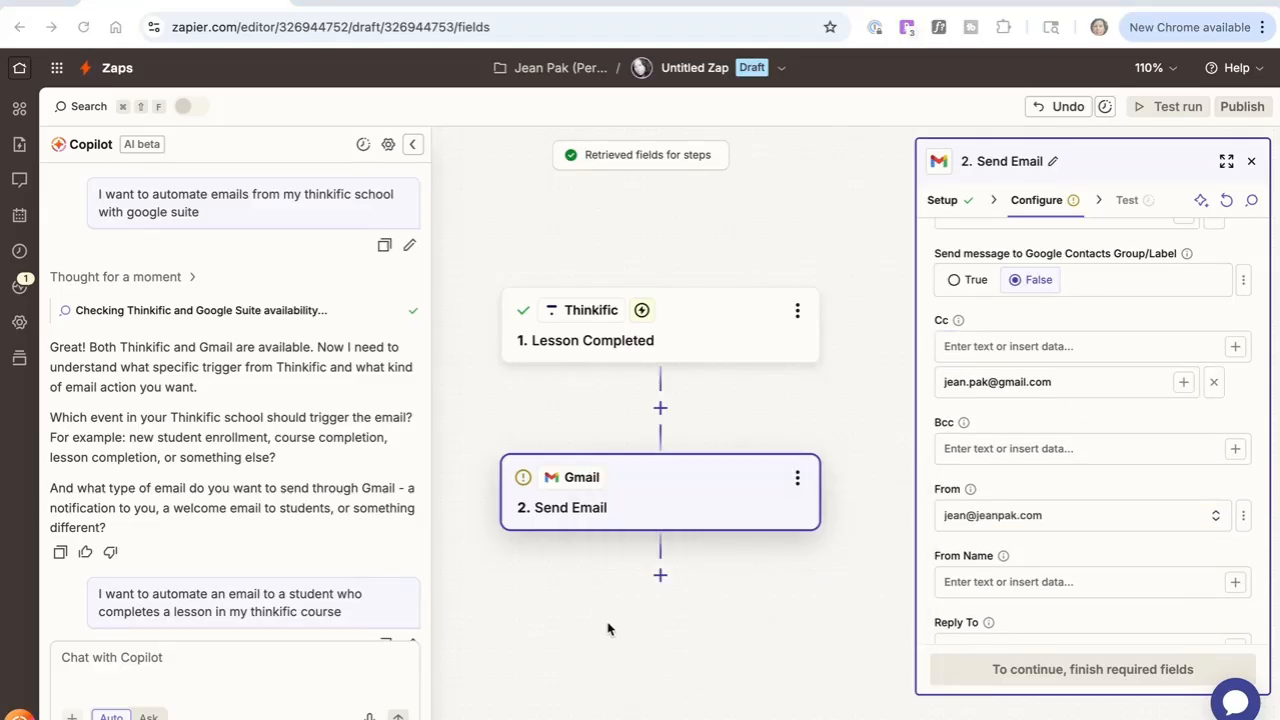
# Step: Map the From Name field to the trigger's User First Name followed by User Last Name
pyautogui.scroll(-1, 1018, 518)
pyautogui.scroll(-1, 1018, 518)
pyautogui.click(1017, 513)
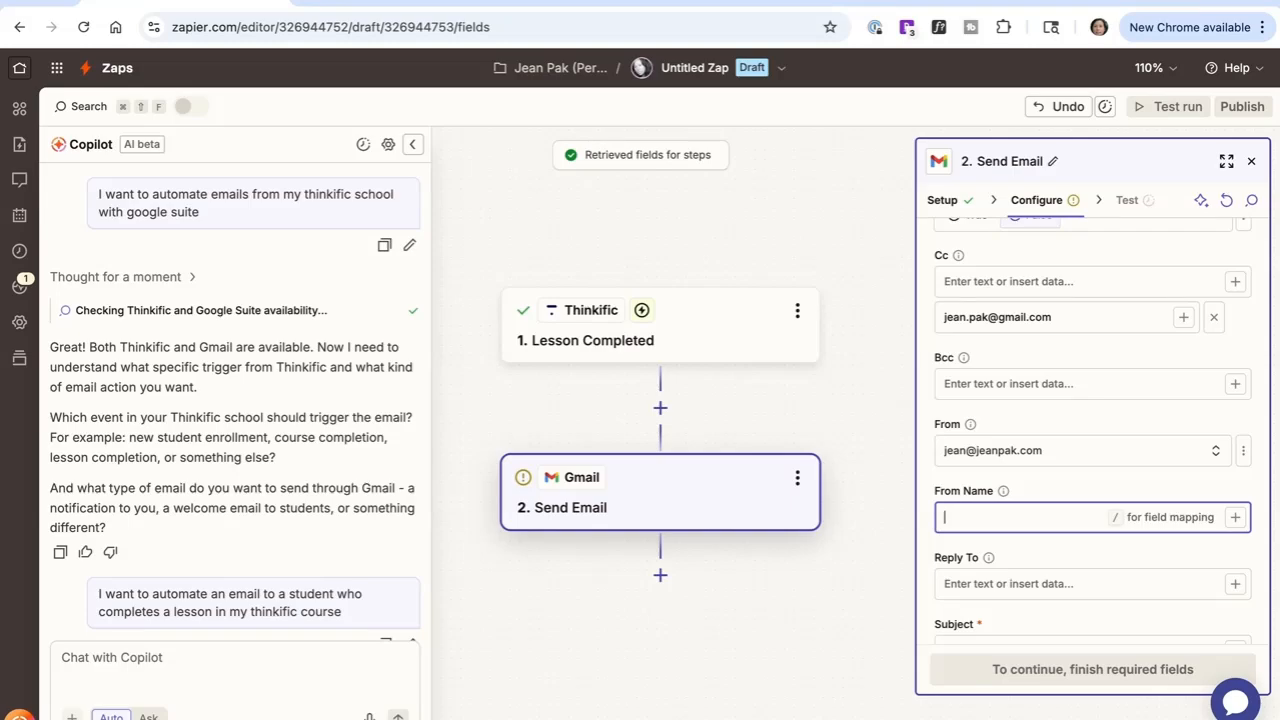
pyautogui.write('/')
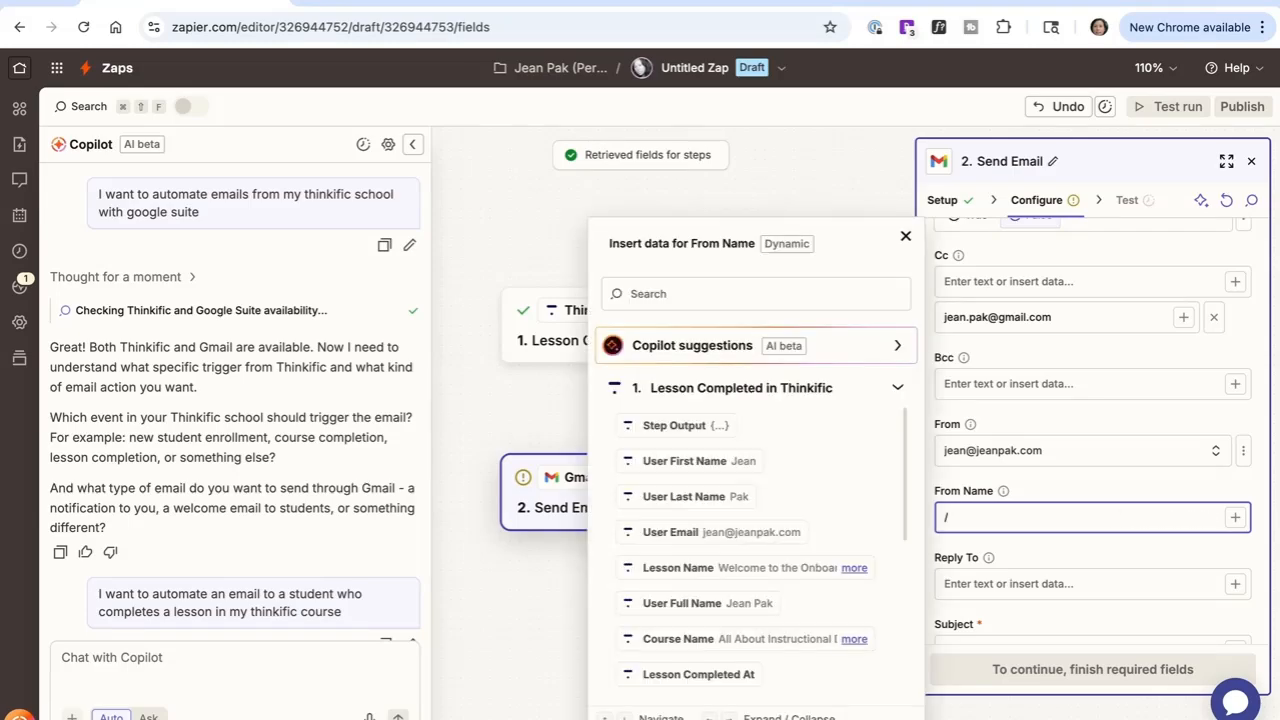
pyautogui.click(680, 461)
pyautogui.click(690, 494)
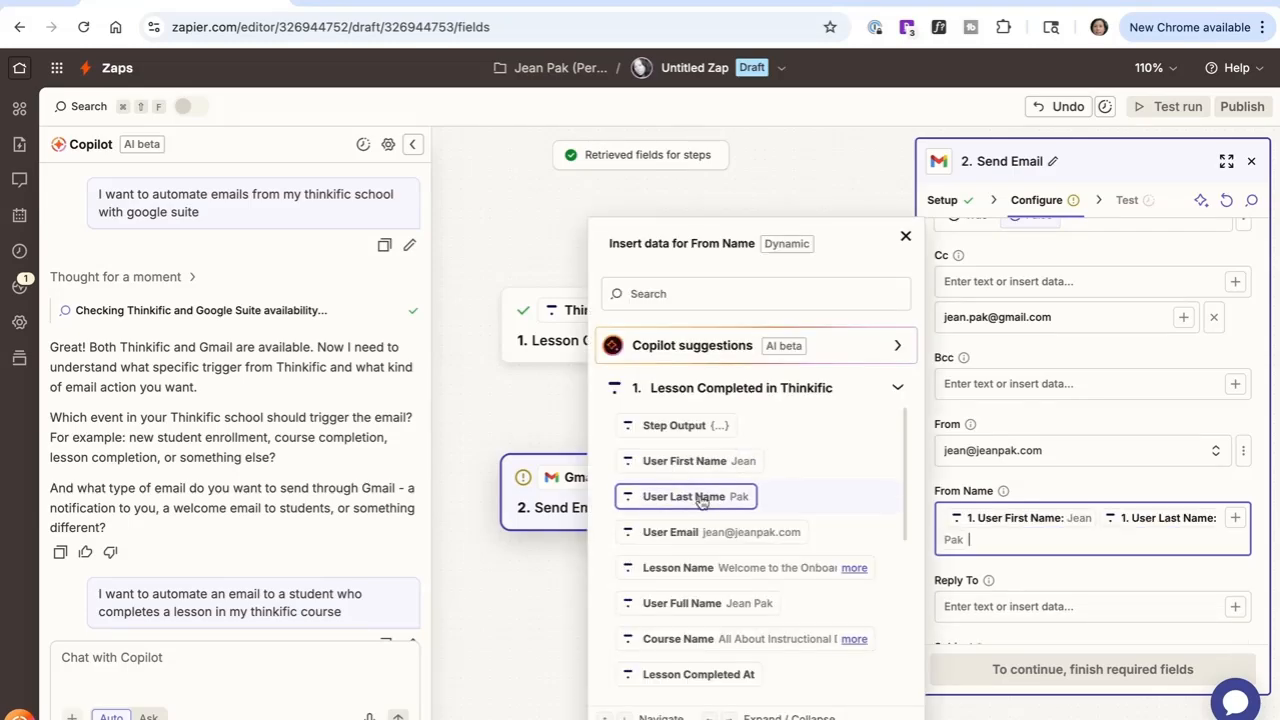
# Step: Set the email subject to "Congrats!"
pyautogui.click(1105, 485)
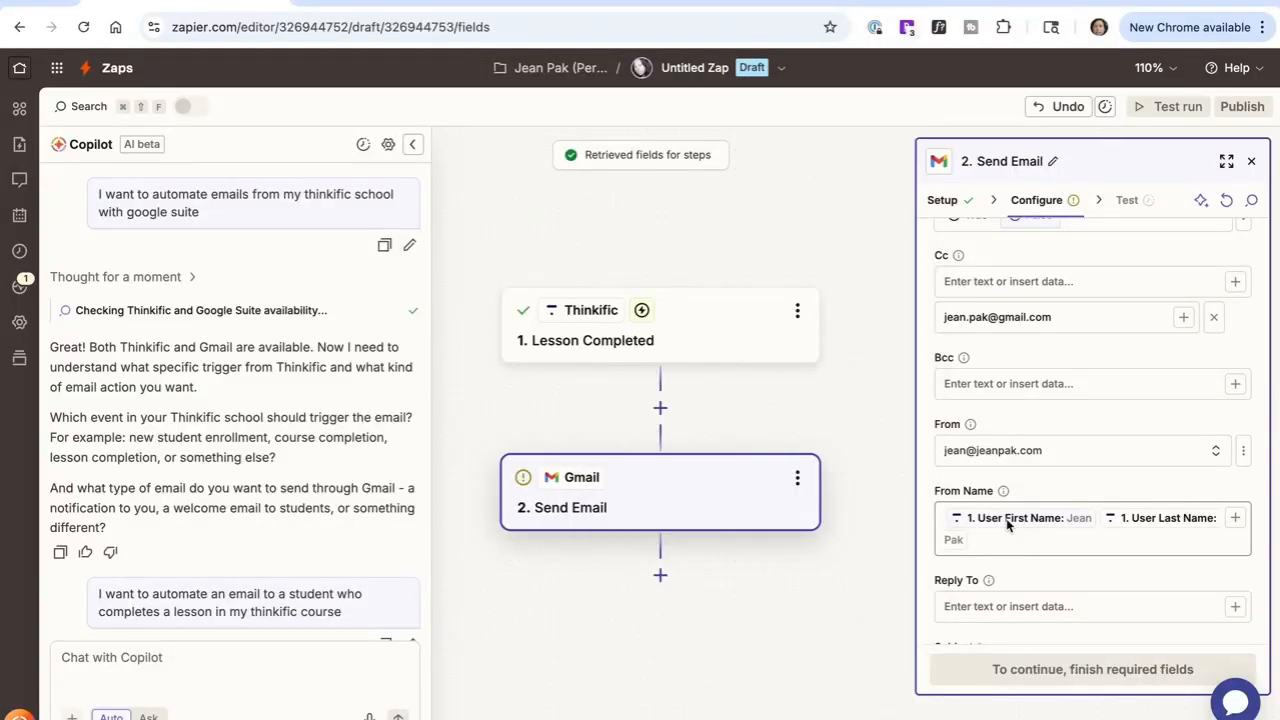
pyautogui.scroll(-2, 1133, 531)
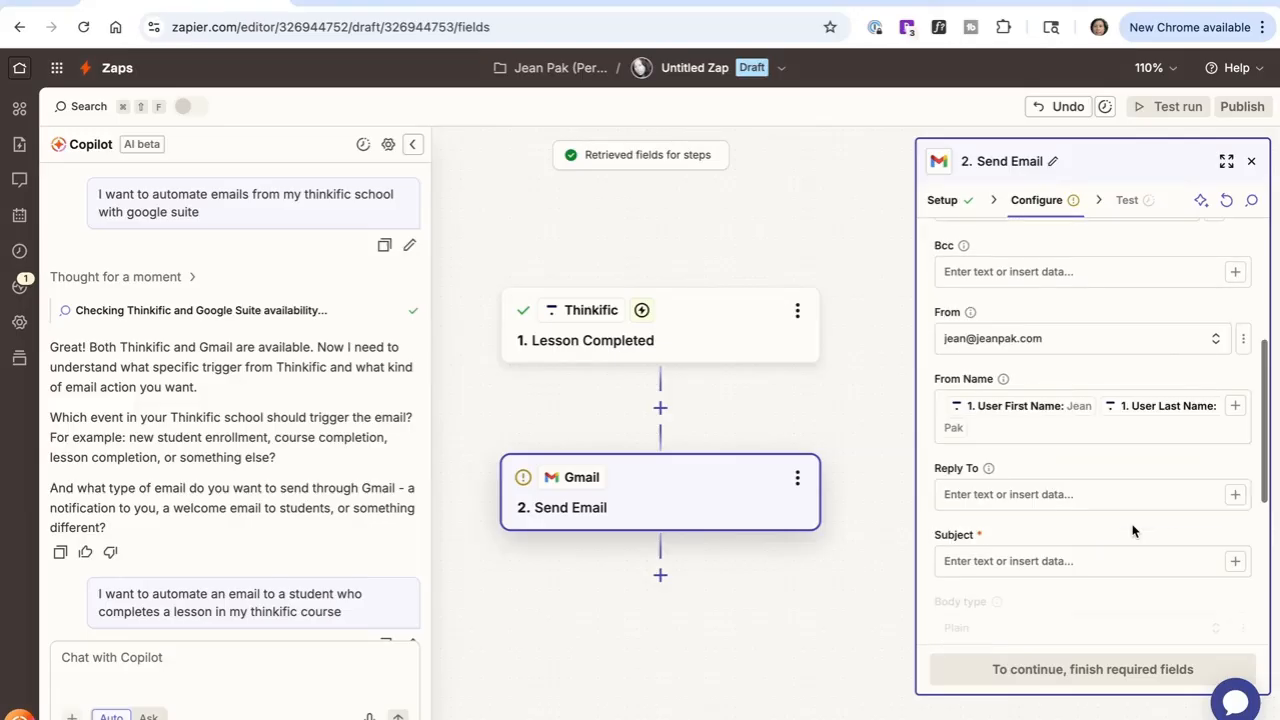
pyautogui.click(1030, 562)
pyautogui.write('Congrats!')
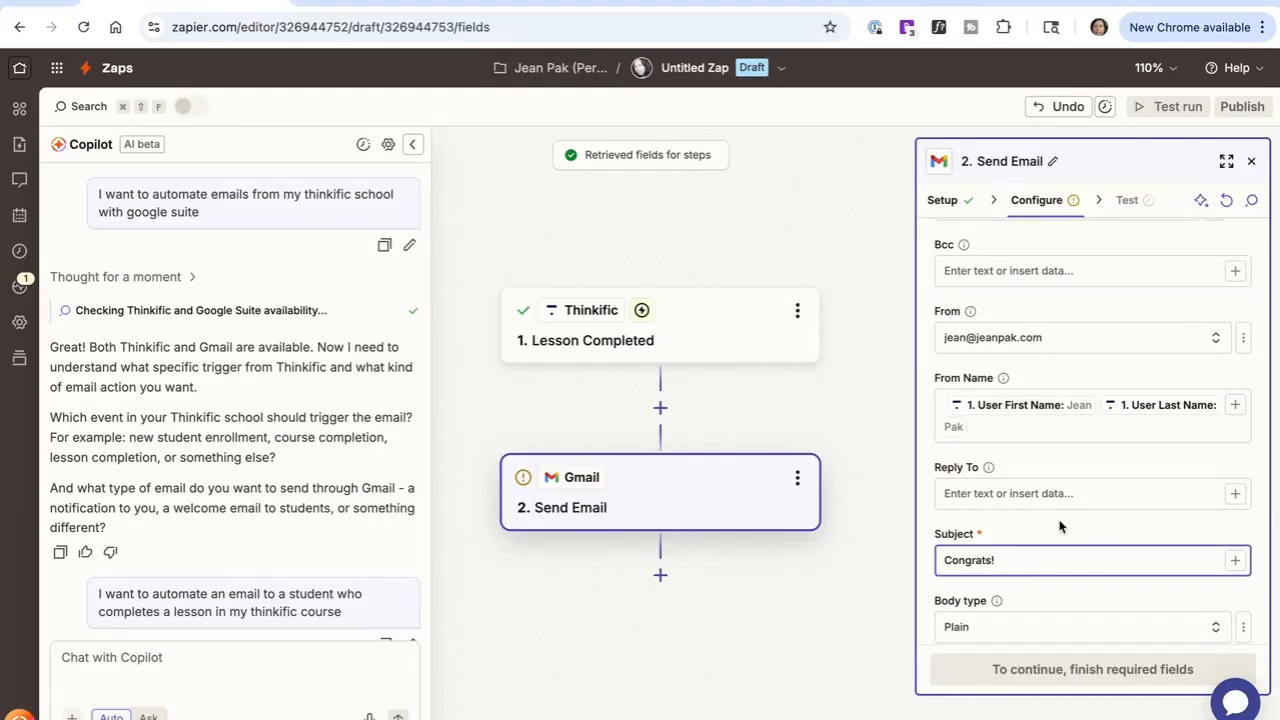
pyautogui.scroll(-2, 1060, 527)
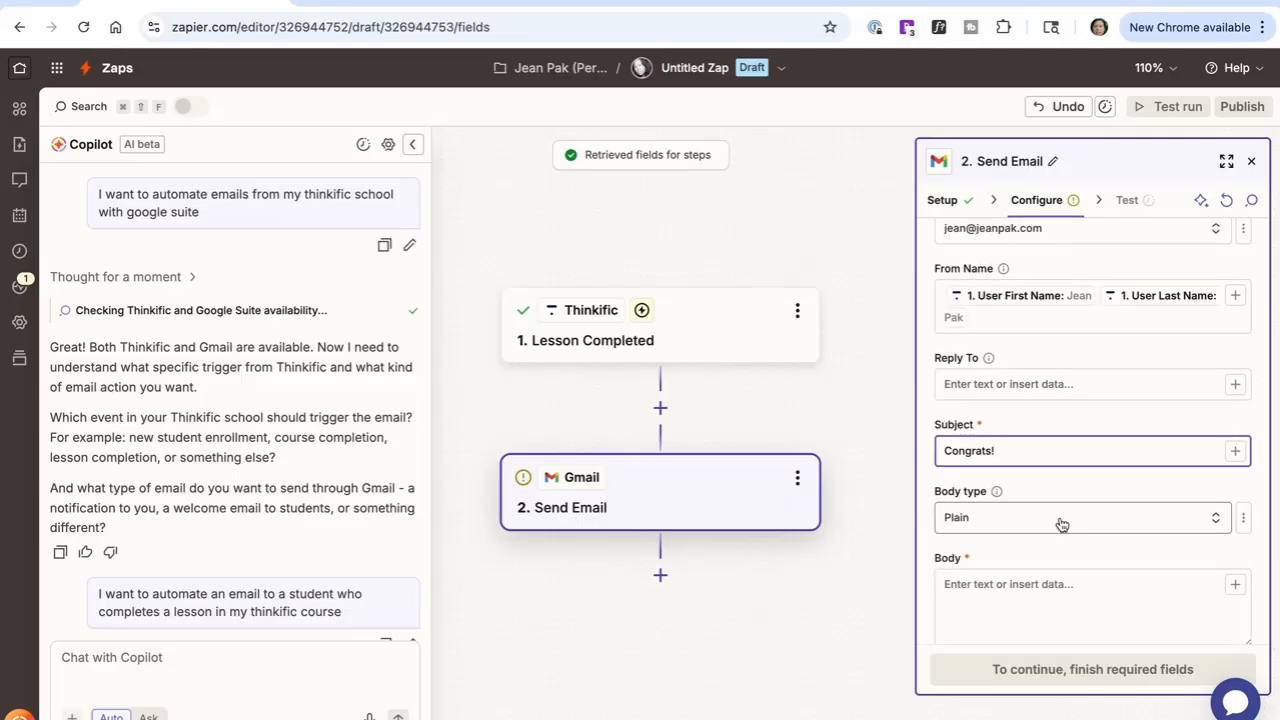
pyautogui.click(1062, 524)
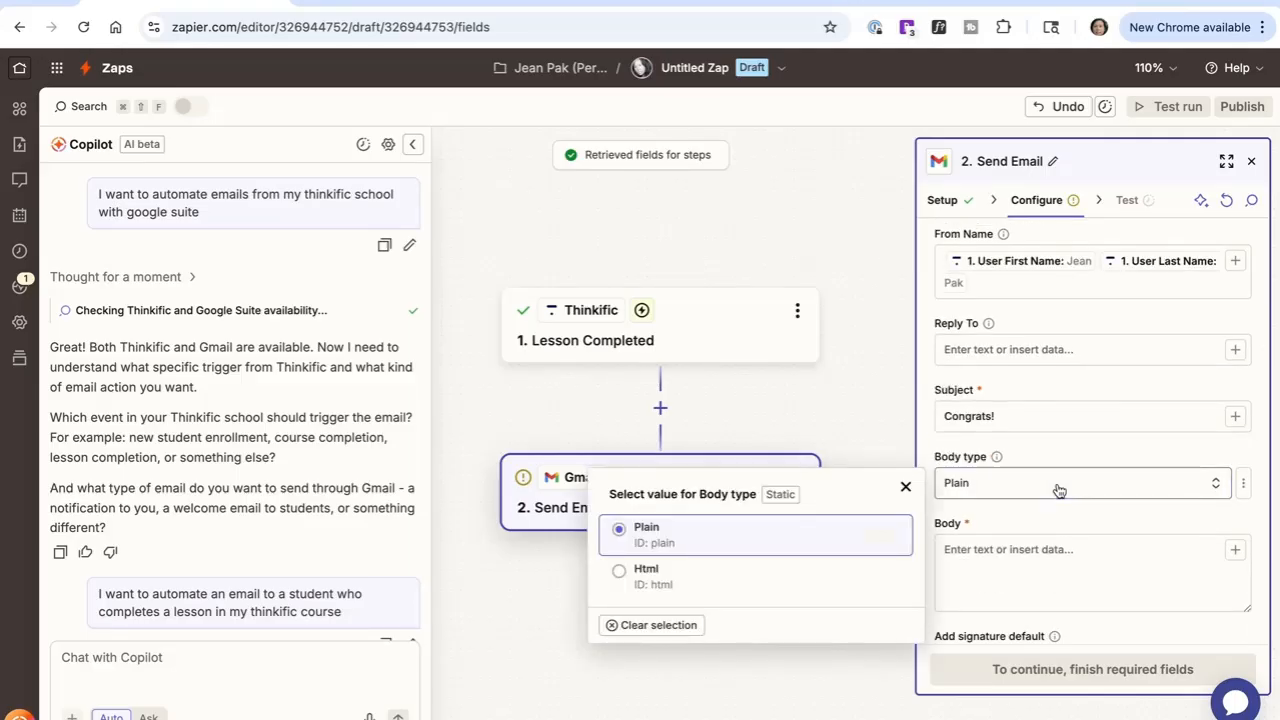
pyautogui.click(650, 578)
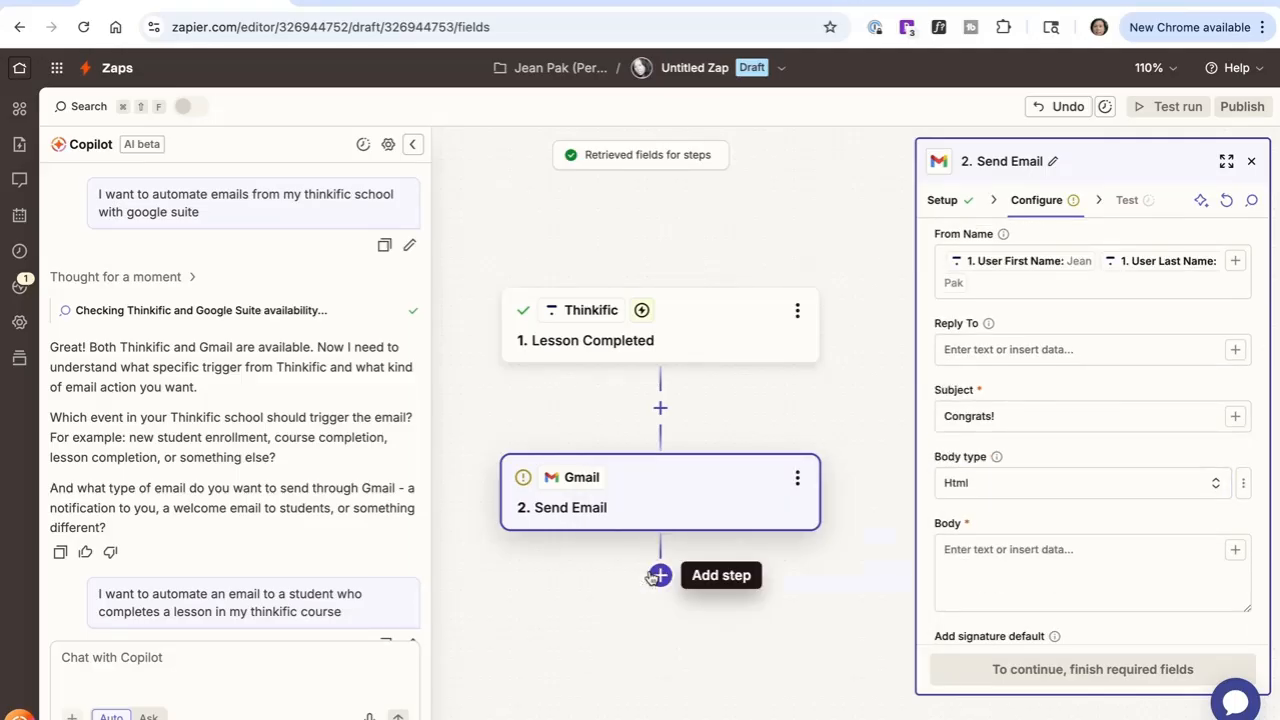
pyautogui.click(1099, 559)
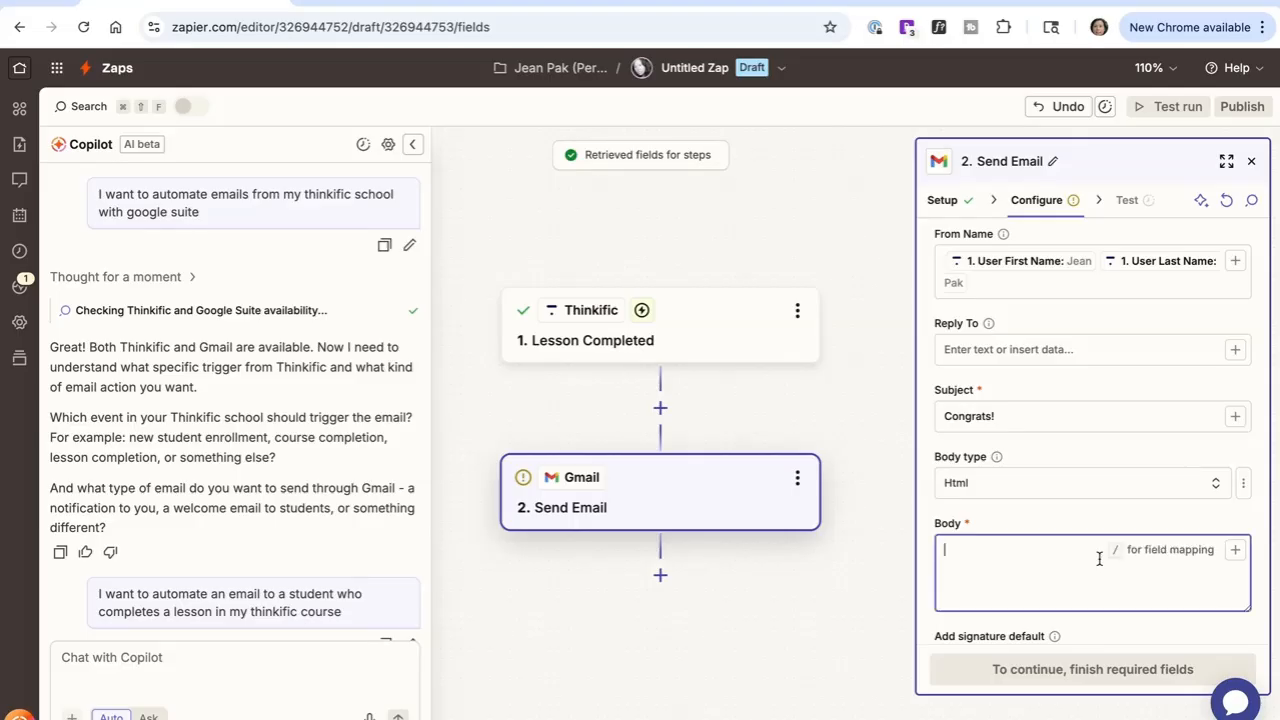
pyautogui.scroll(-2, 1100, 557)
pyautogui.click(970, 403)
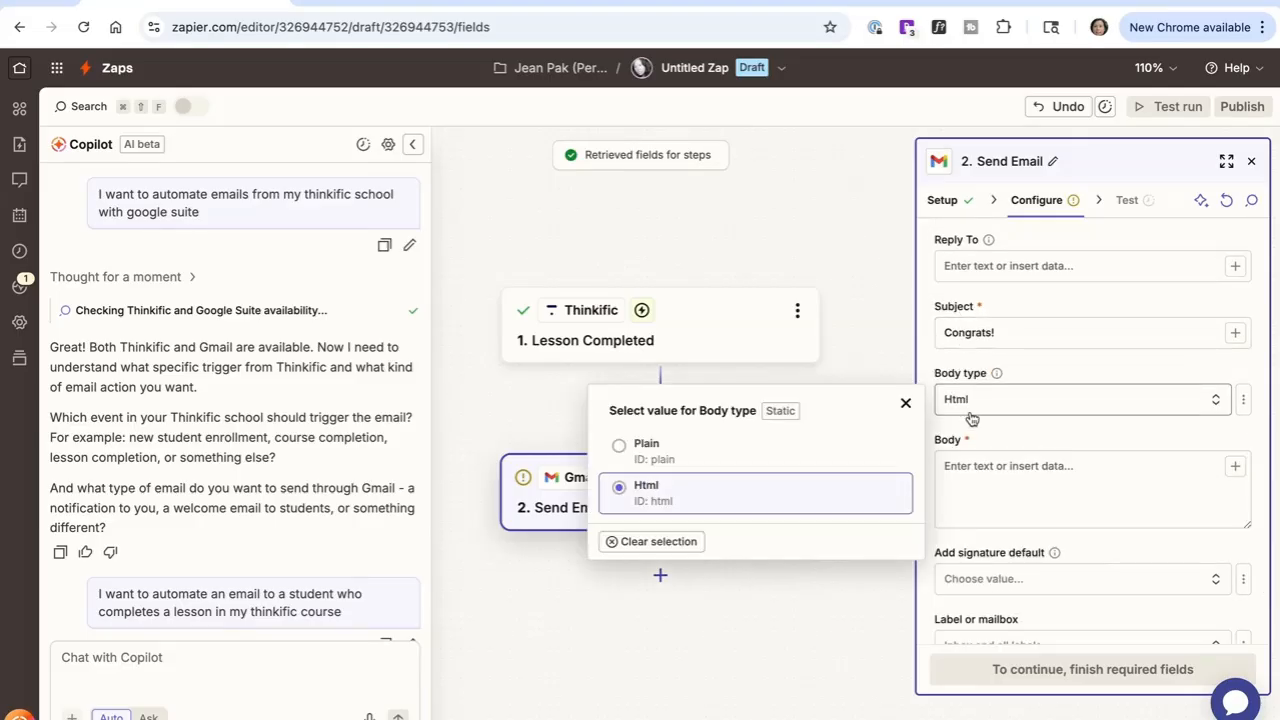
pyautogui.click(646, 452)
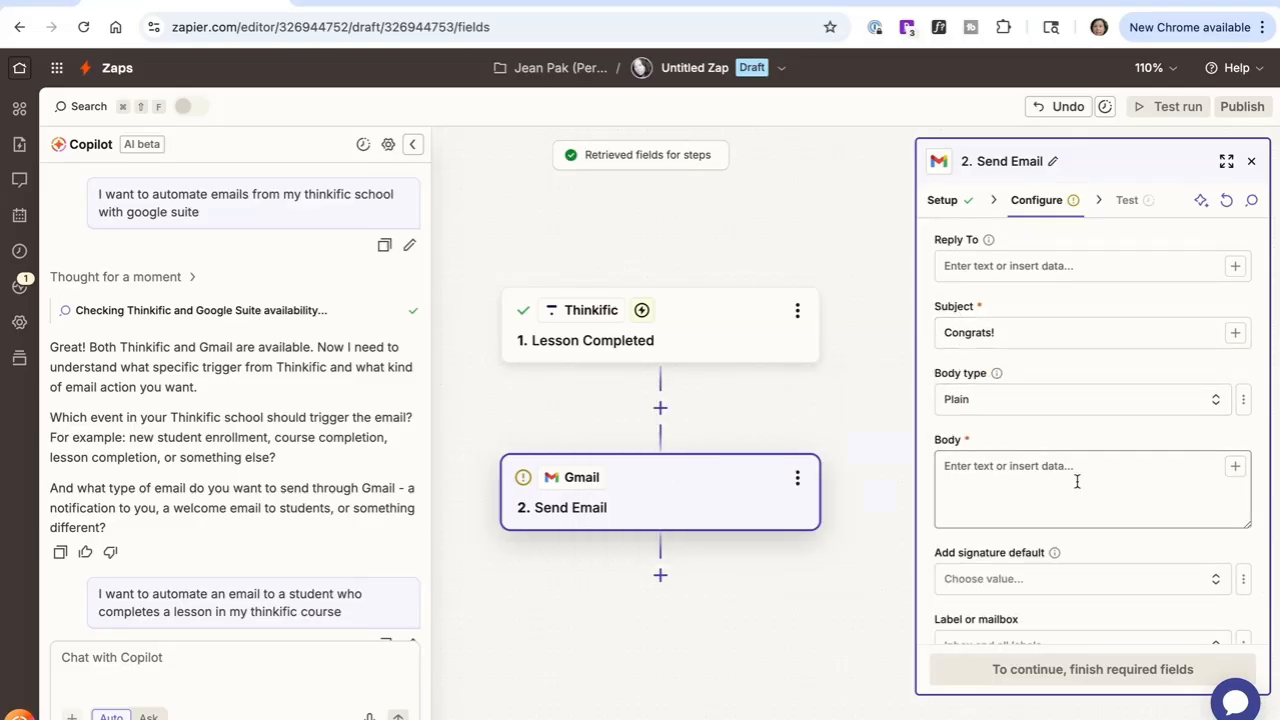
# Step: Write the body: "Congrats!" then a new line "You've completed the first lesson, keep it up and i look forward to seeing you complete the course."
pyautogui.click(986, 475)
pyautogui.write('Congrats')
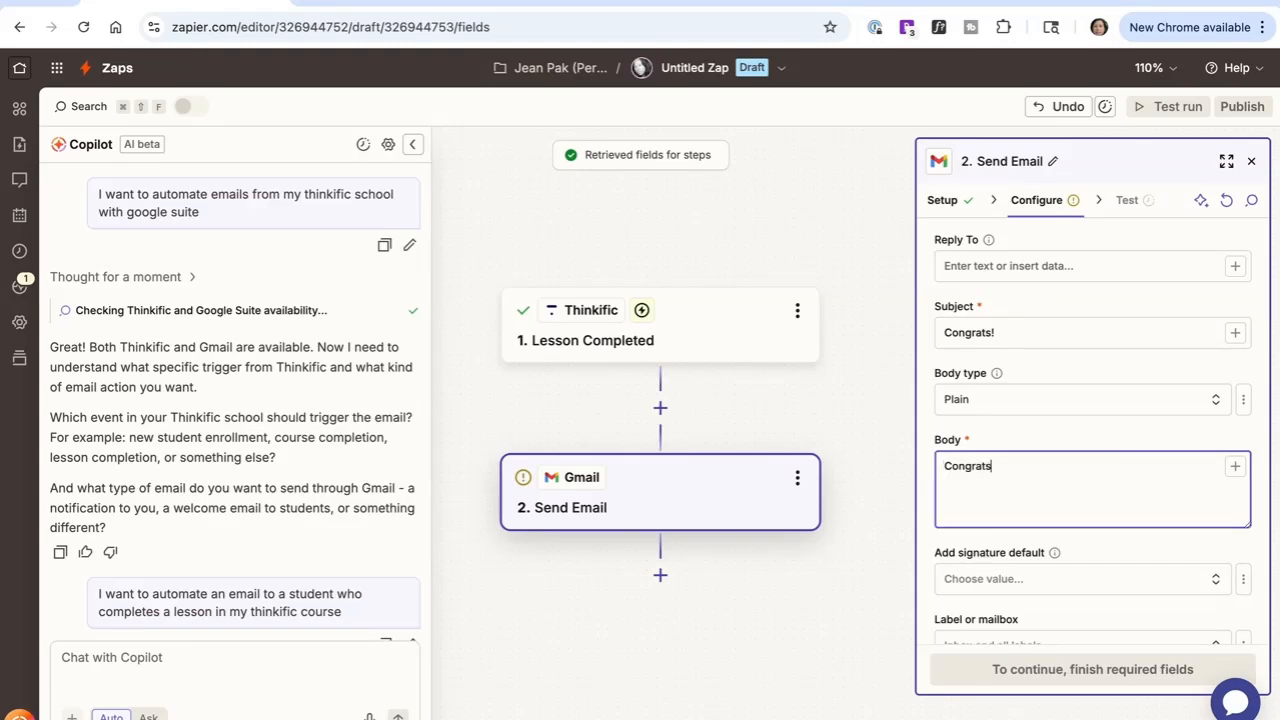
pyautogui.write('!')
pyautogui.press('Return')
pyautogui.write("You've completed the first lesson")
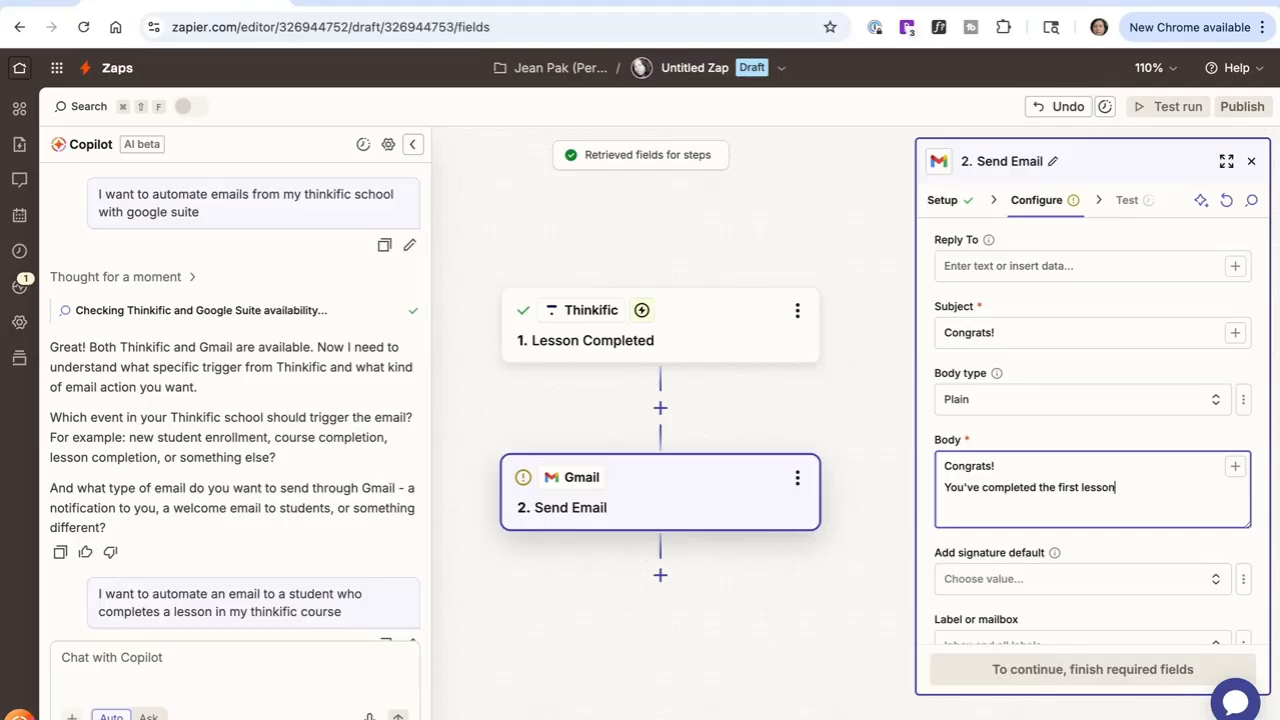
pyautogui.write(', keep it up and i look forward to s')
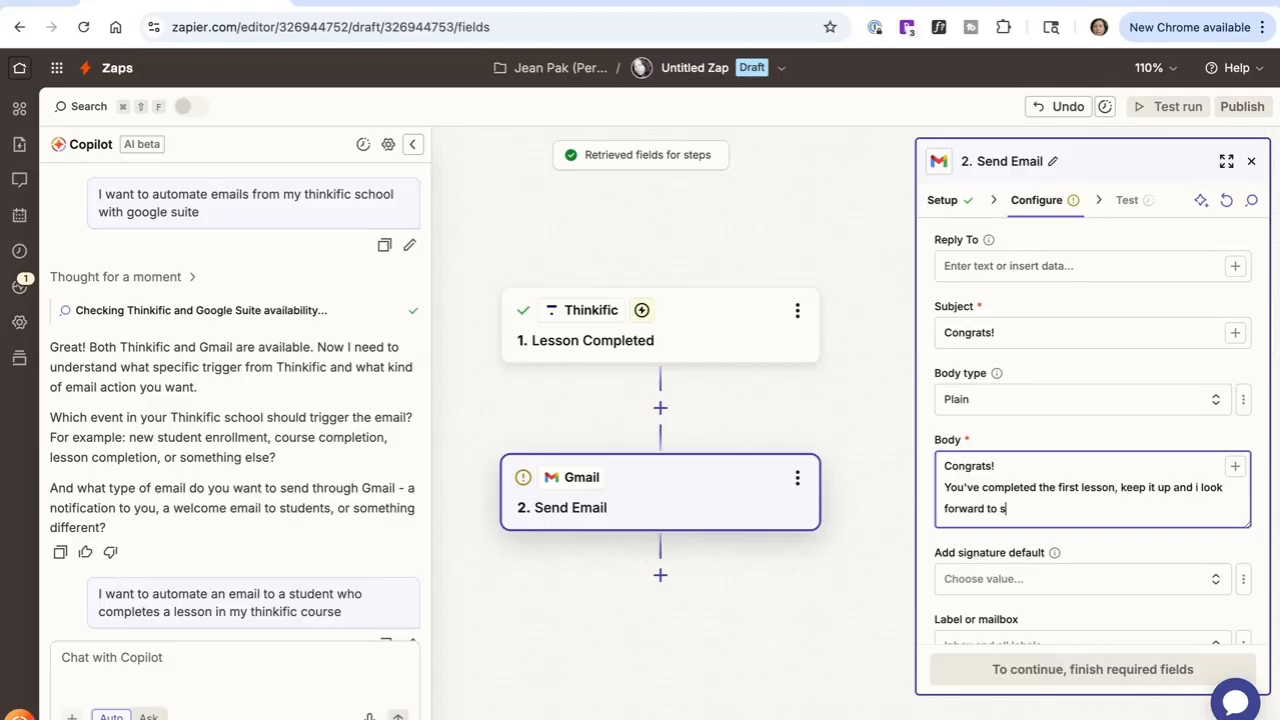
pyautogui.write('eeing you complete the')
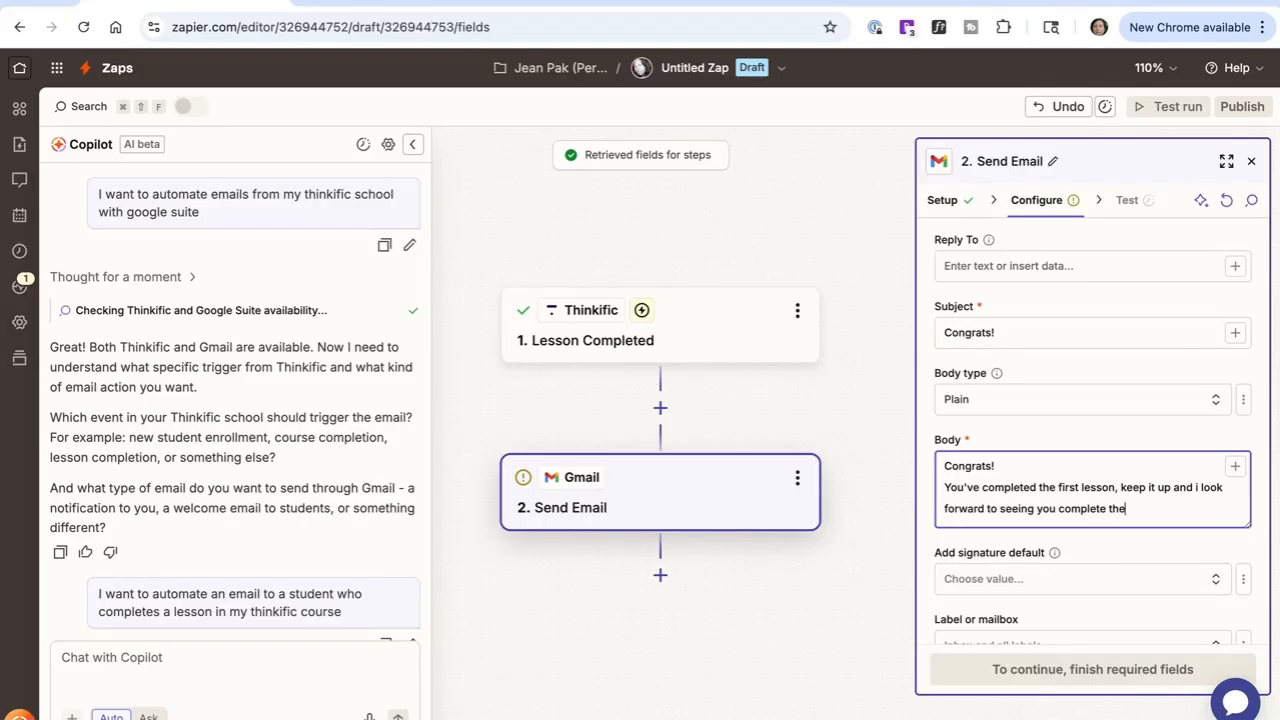
pyautogui.write(' course.')
# Step: Choose the connected Gmail account's signature as the default signature
pyautogui.scroll(-1, 996, 484)
pyautogui.click(996, 484)
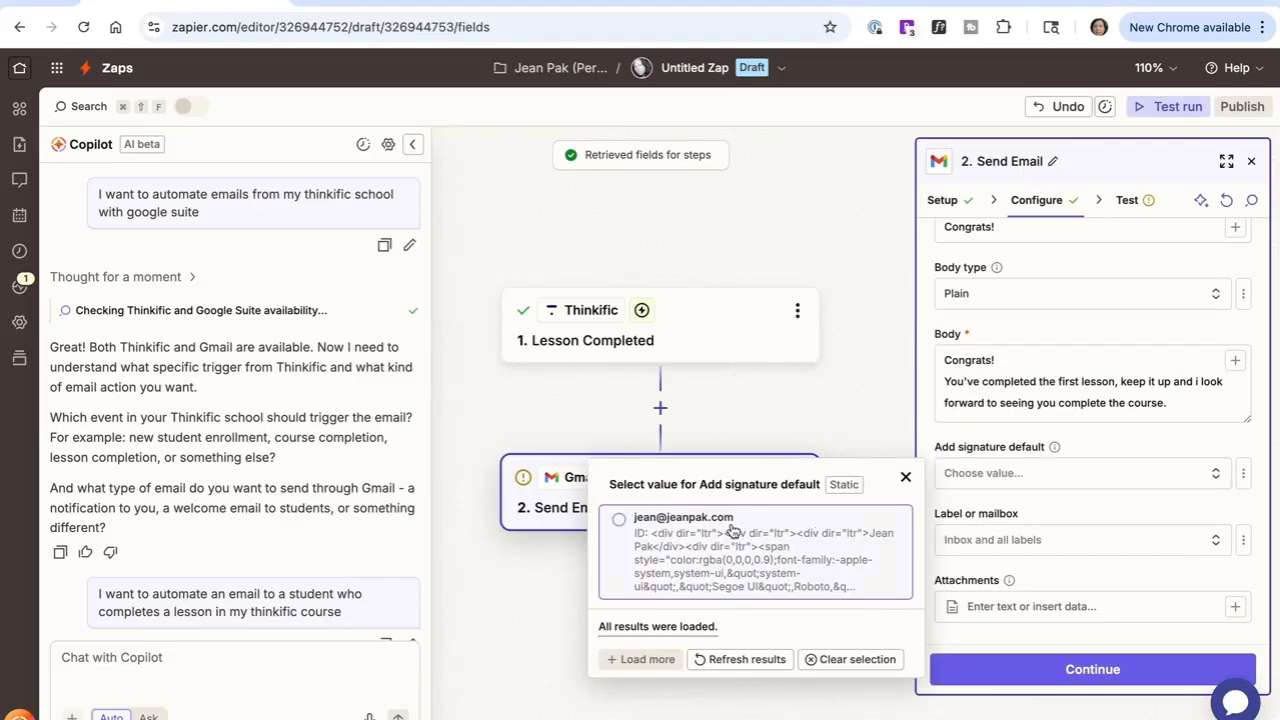
pyautogui.click(733, 530)
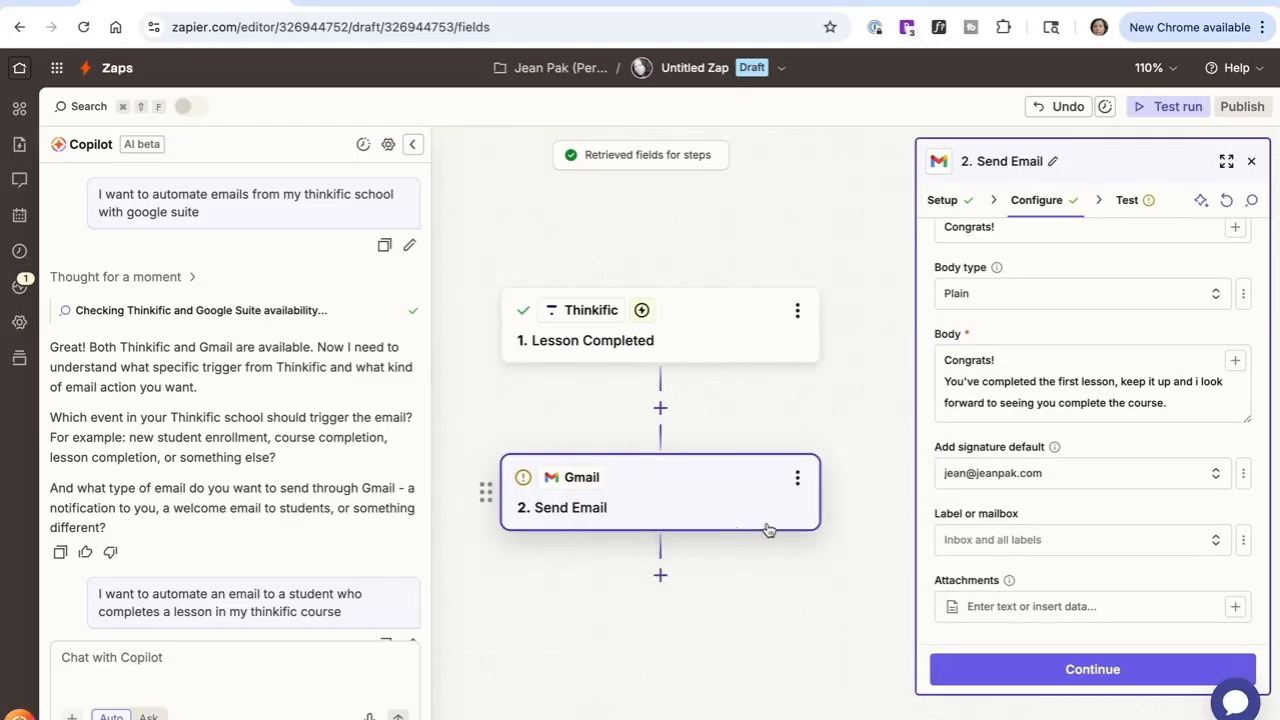
# Step: Leave the label or mailbox and attachments fields empty and continue to the test stage
pyautogui.click(1148, 547)
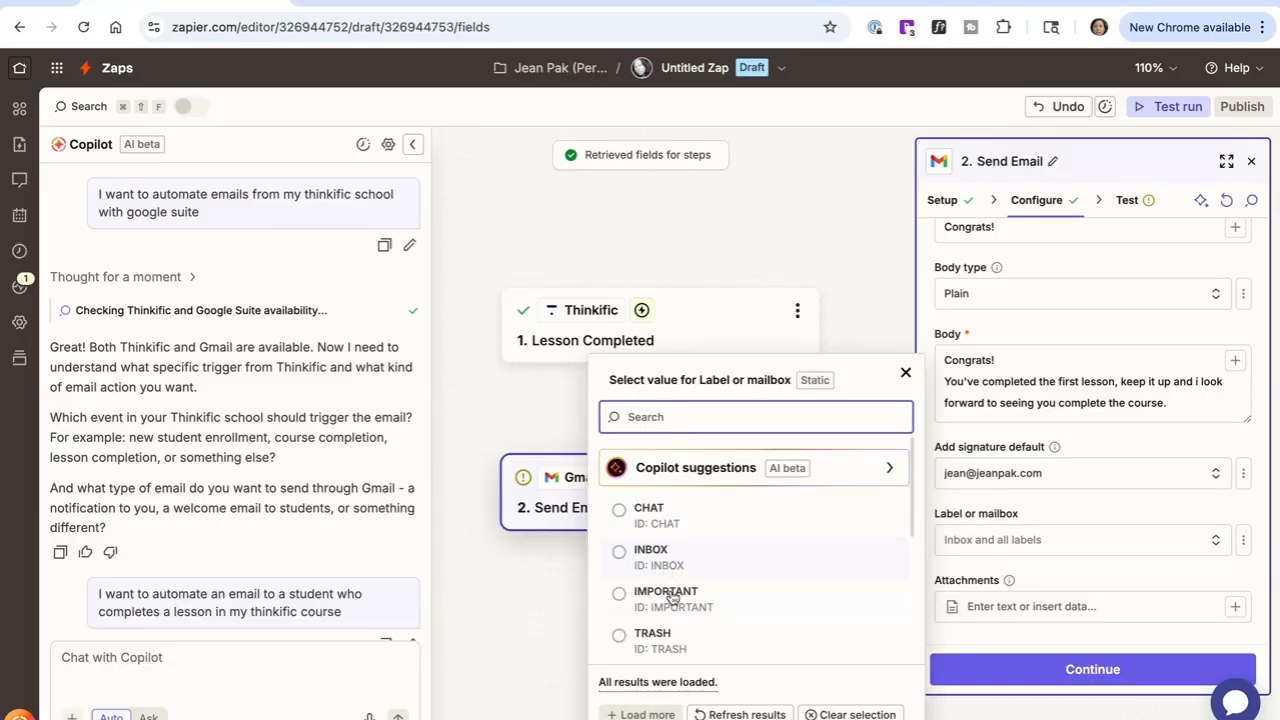
pyautogui.click(905, 372)
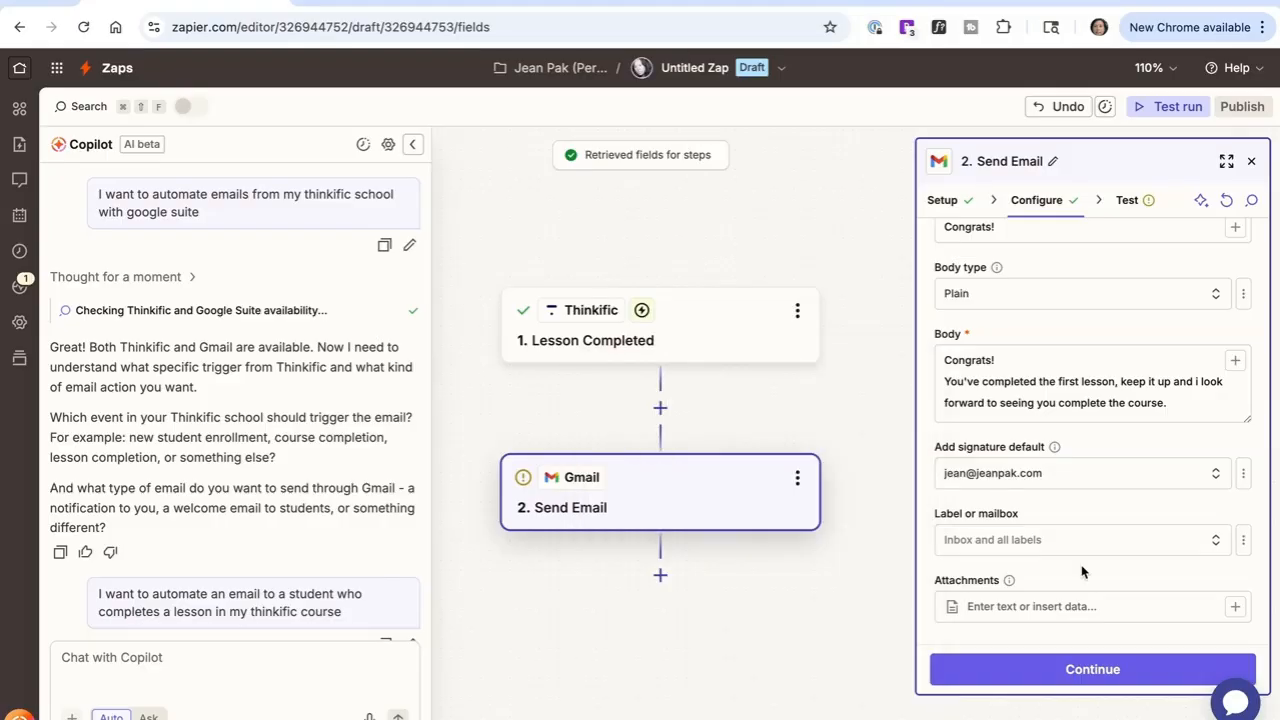
pyautogui.scroll(-1, 1081, 571)
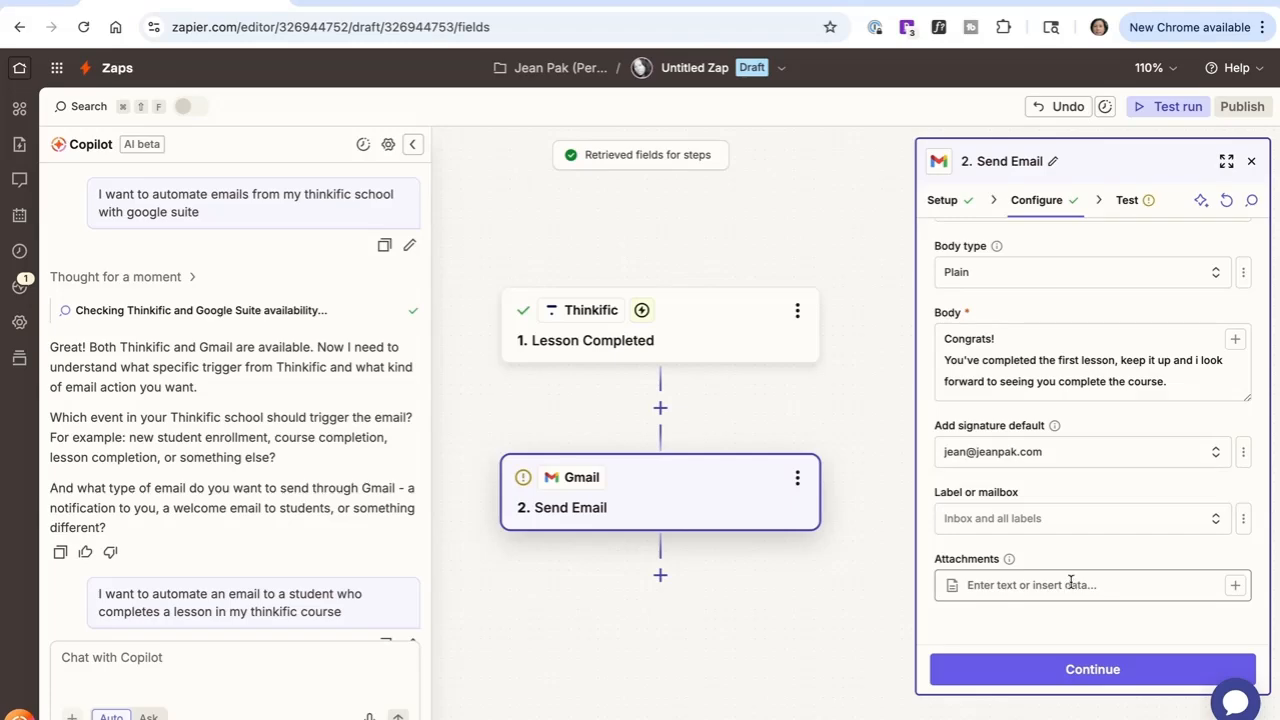
pyautogui.click(1070, 584)
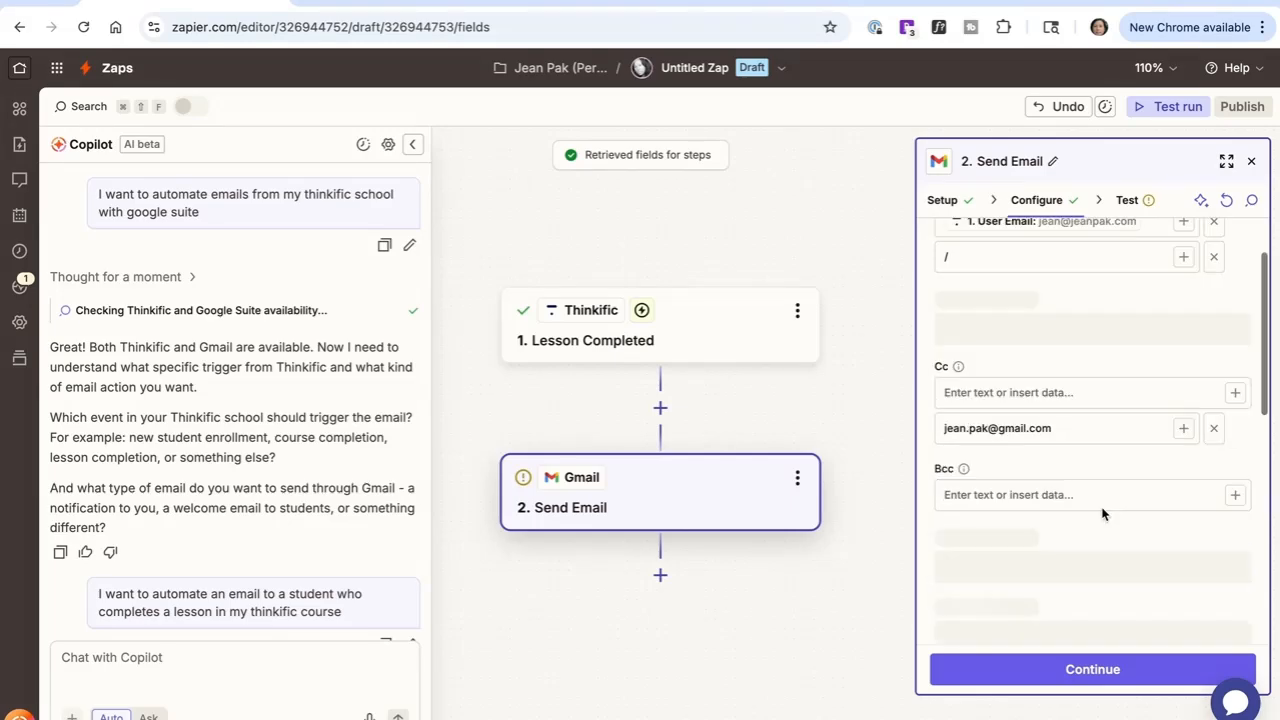
pyautogui.click(1060, 676)
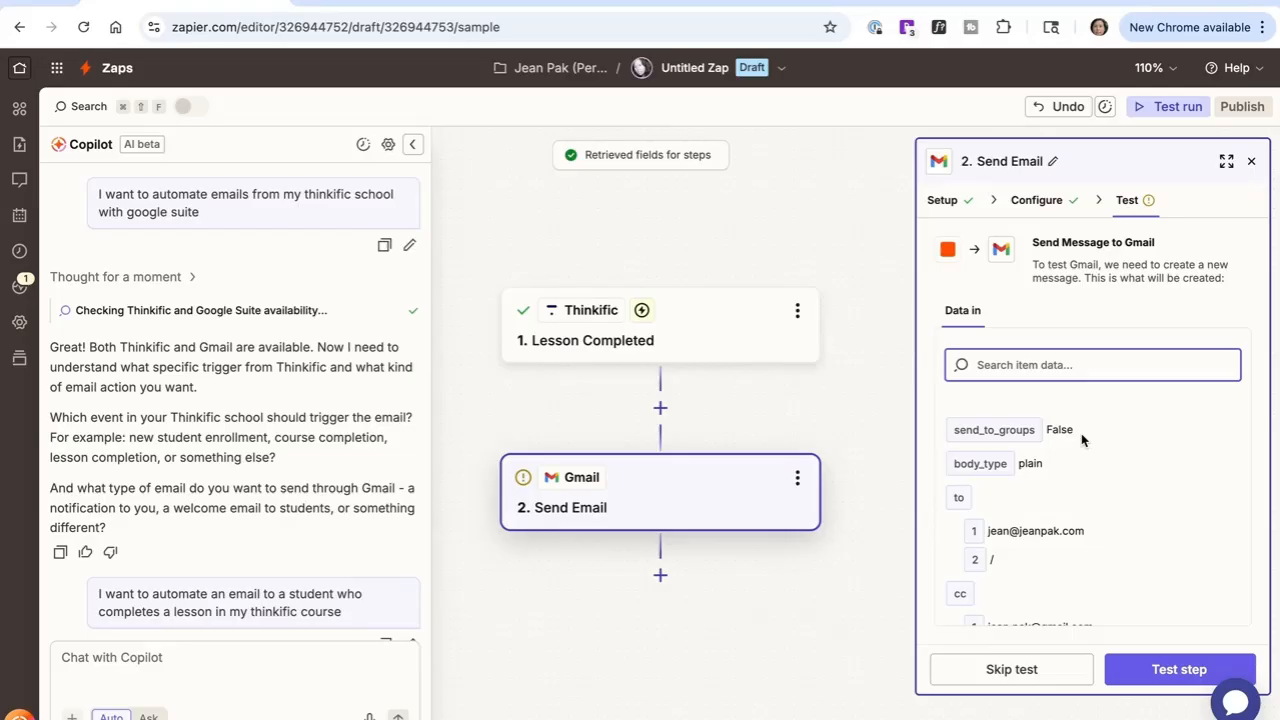
# Step: Review the outgoing email data, run the Send Email step test, and review its output data
pyautogui.scroll(-5, 1081, 433)
pyautogui.scroll(5, 1081, 433)
pyautogui.scroll(-10, 1081, 433)
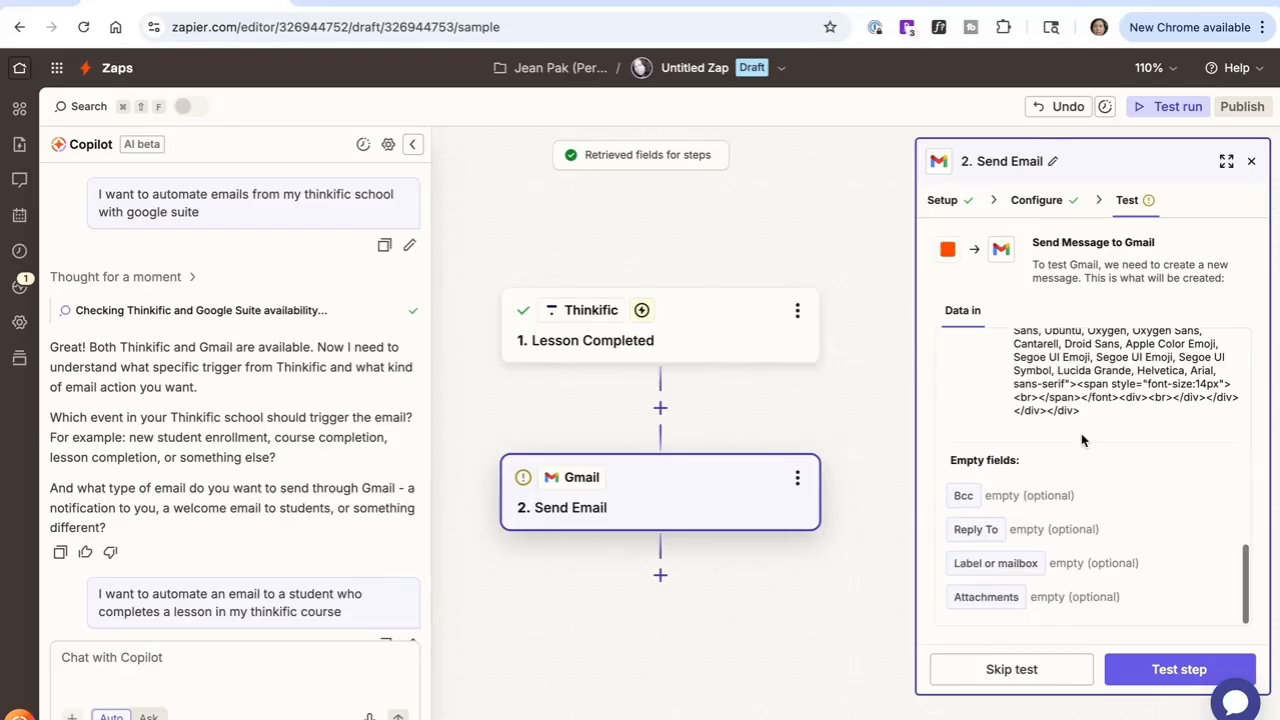
pyautogui.click(1163, 672)
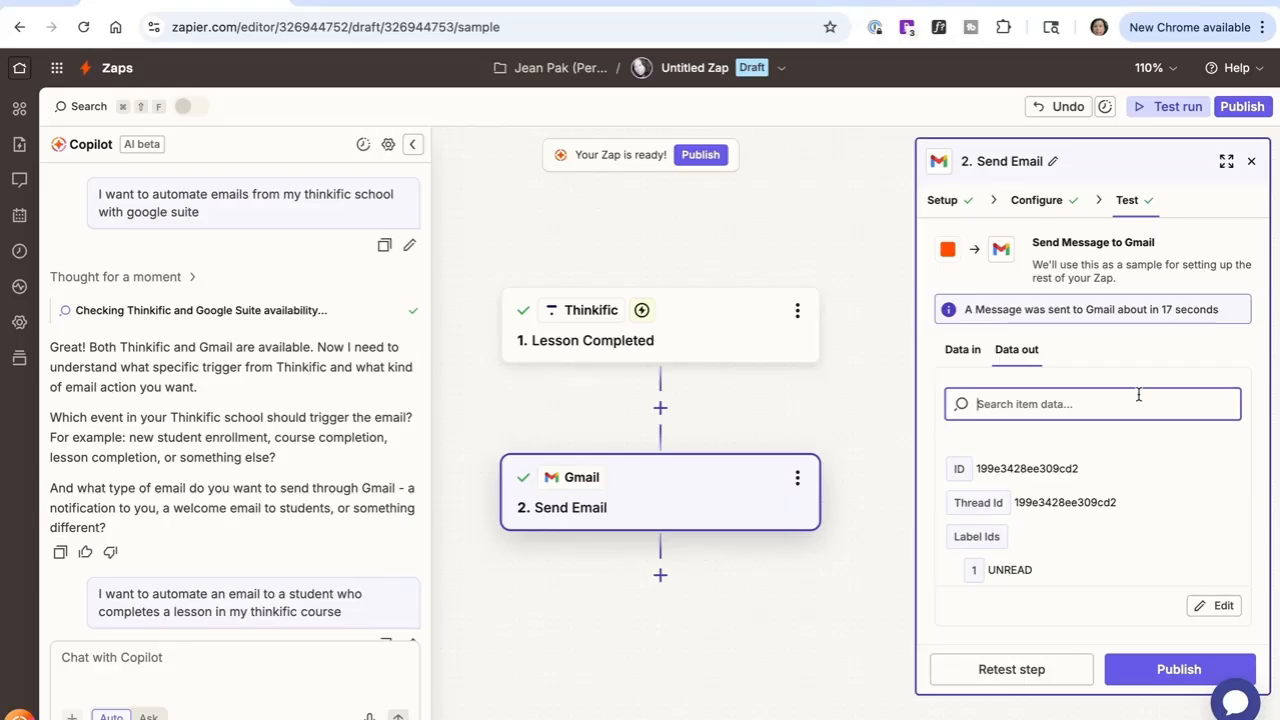
pyautogui.scroll(-1, 1147, 461)
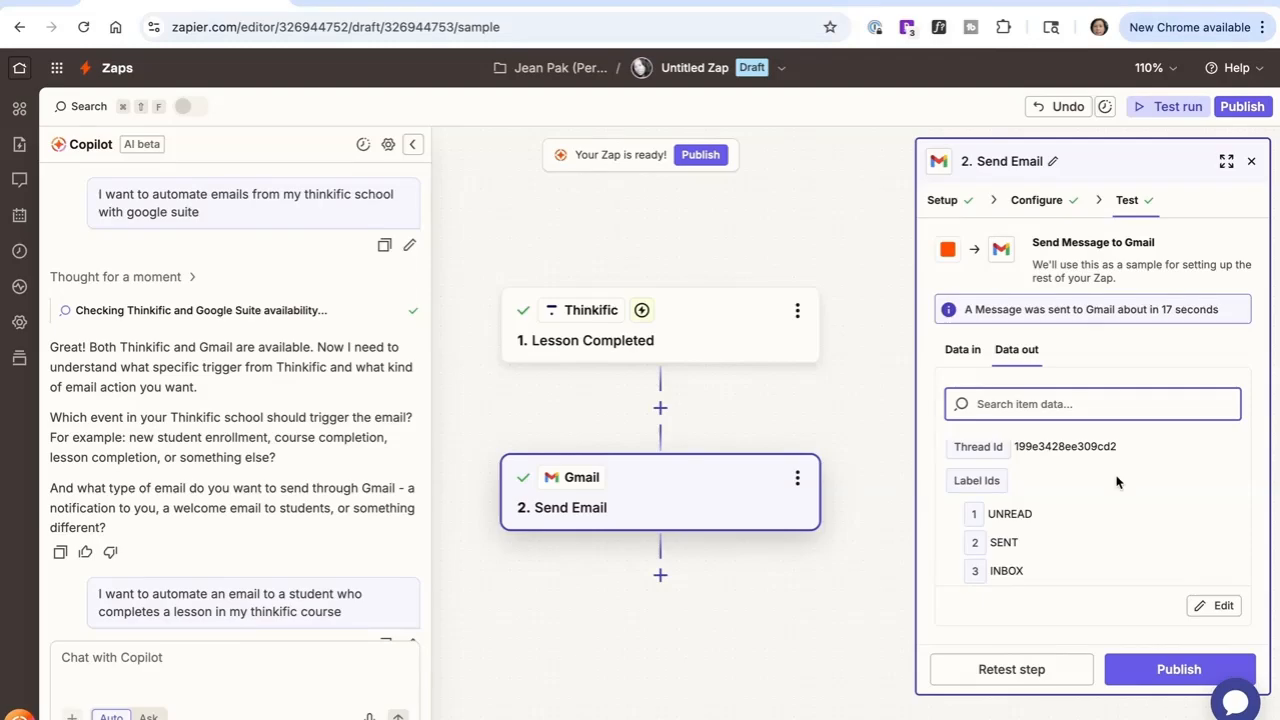
pyautogui.scroll(1, 1117, 484)
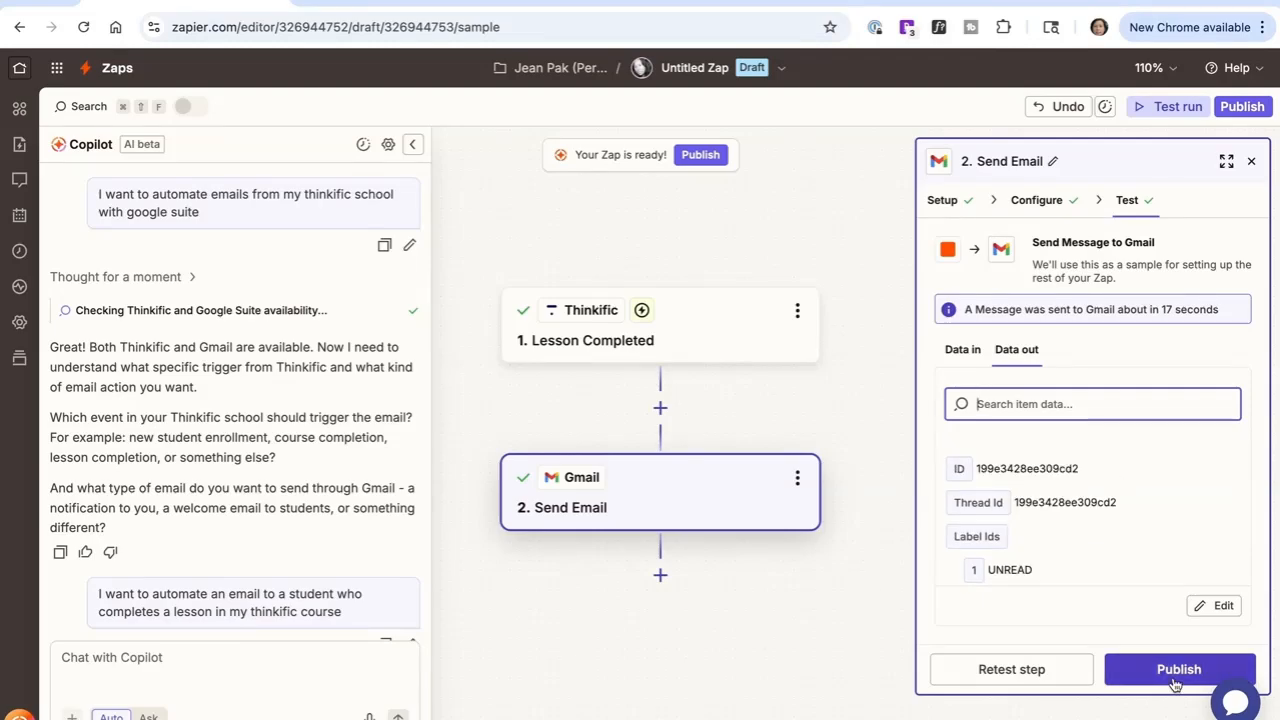